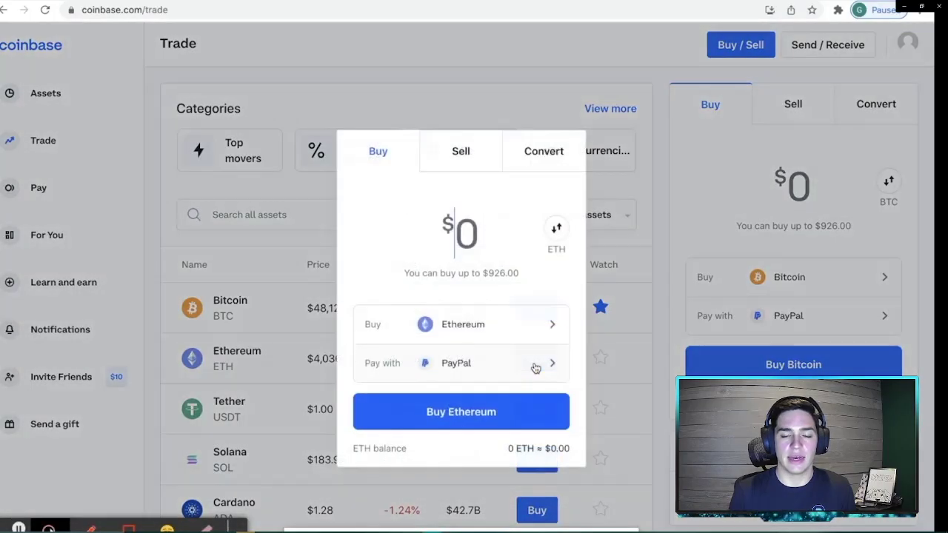
# Step: Enter $400.00 for Ethereum, preview the order and confirm the purchase
pyautogui.click(536, 360)
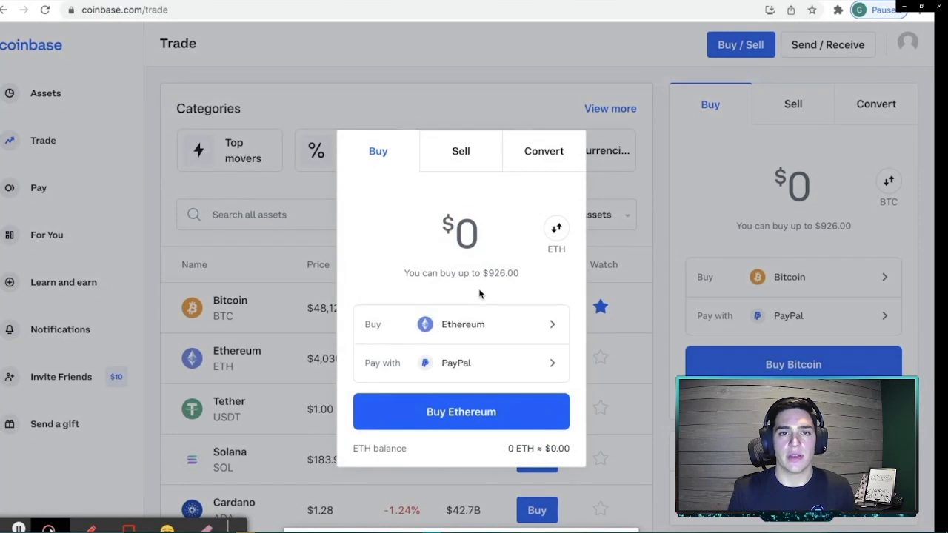
pyautogui.write('400.00')
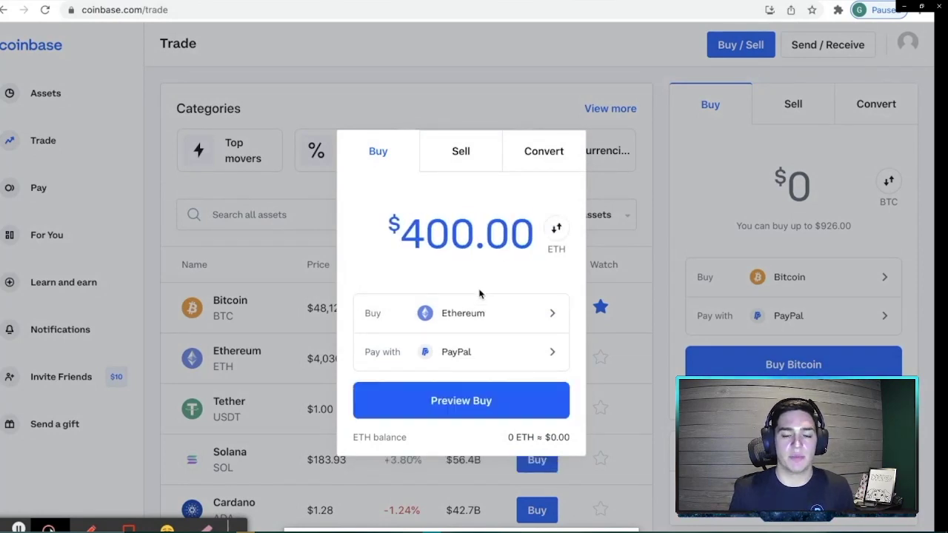
pyautogui.click(470, 400)
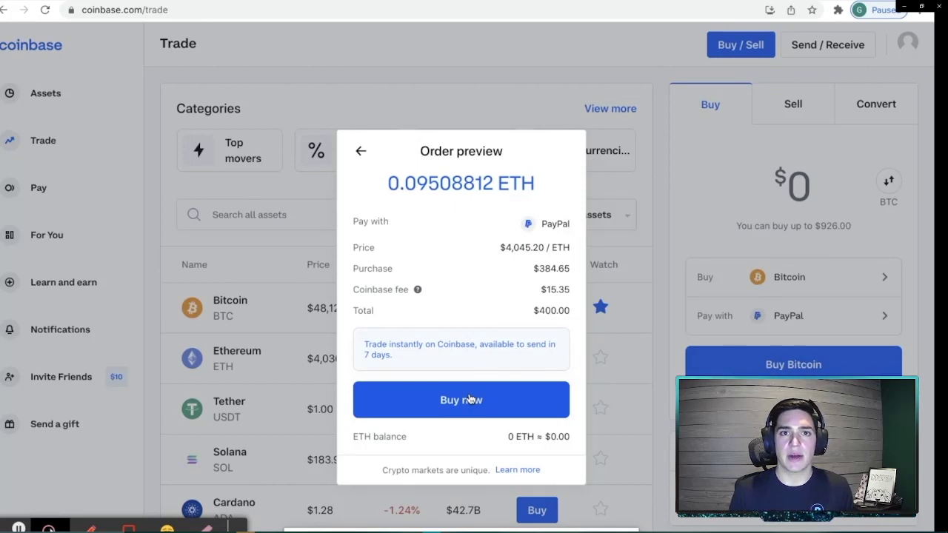
pyautogui.click(468, 399)
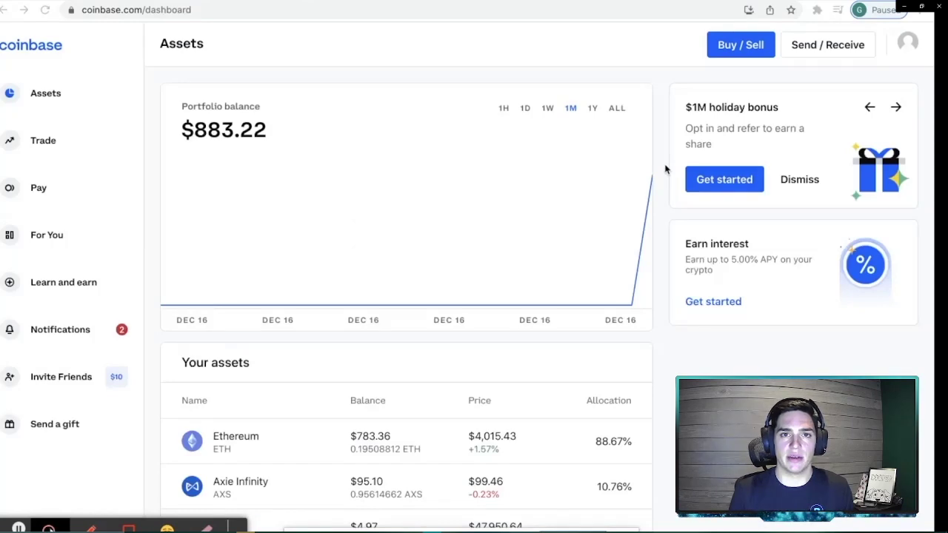
# Step: Start a send addressed to the MetaMask account's address copied from its popup
pyautogui.click(809, 46)
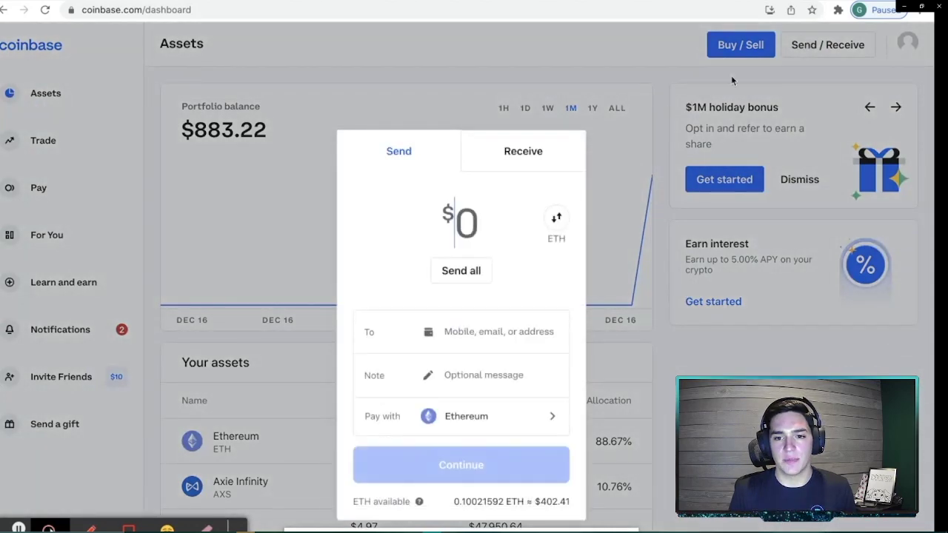
pyautogui.hotkey('alt', 'shift', 'm')
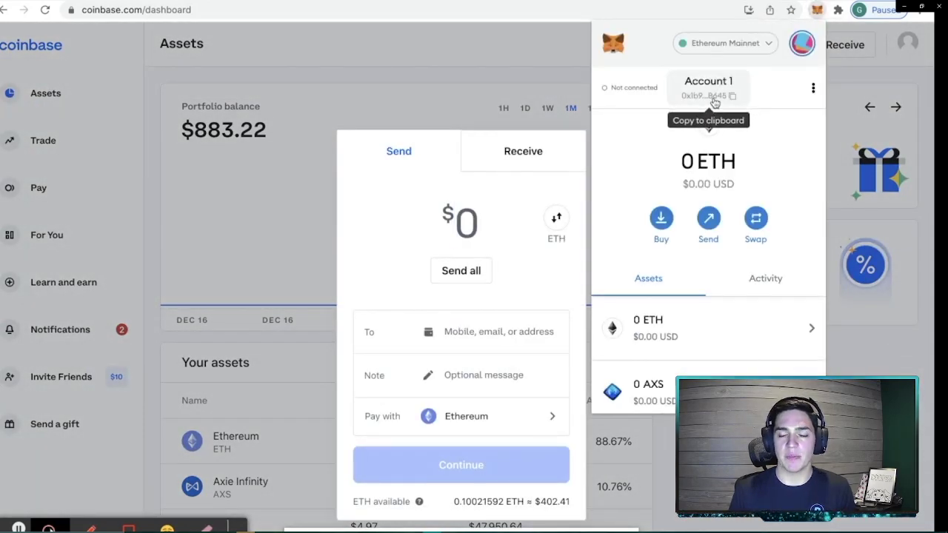
pyautogui.click(713, 99)
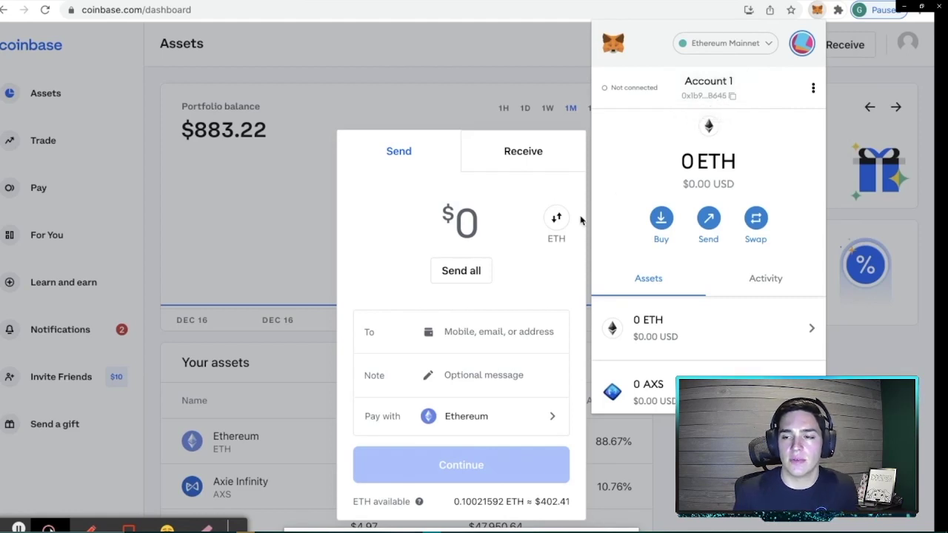
pyautogui.click(479, 324)
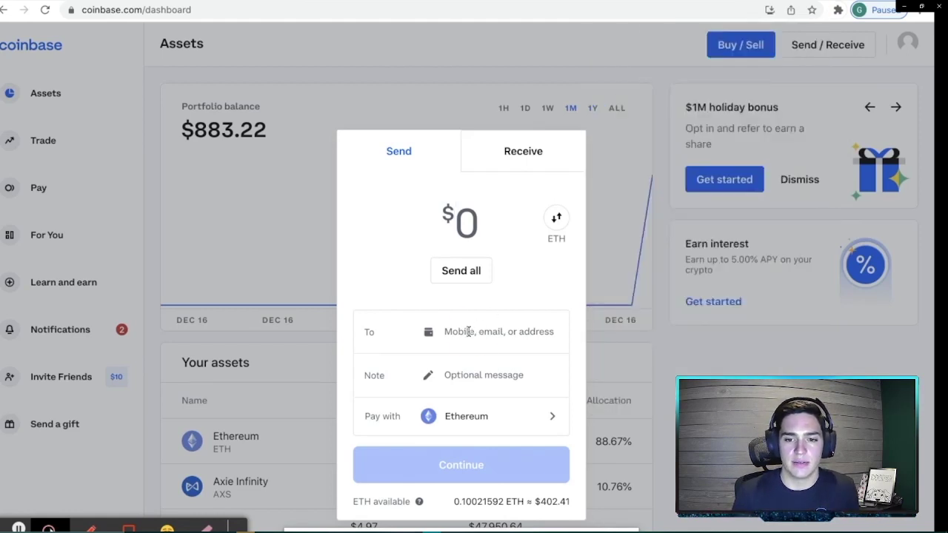
pyautogui.click(469, 332)
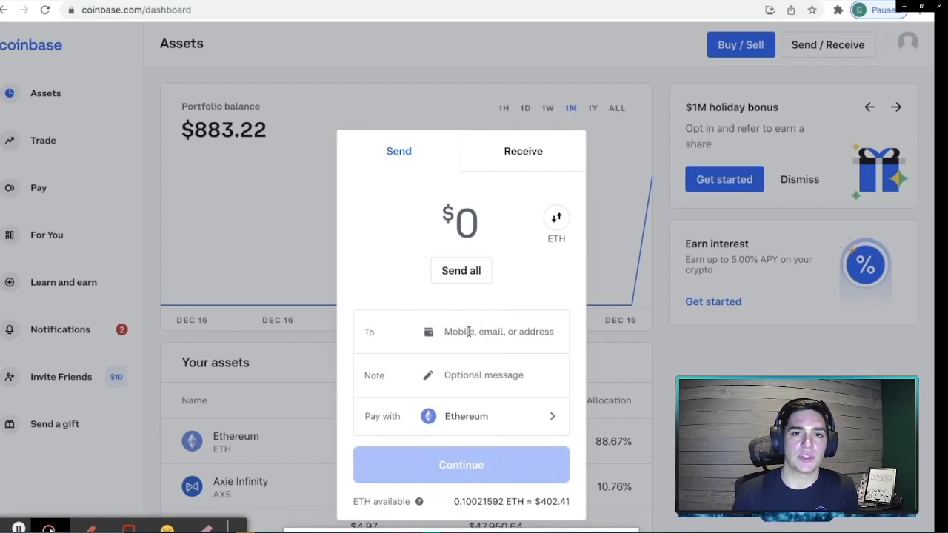
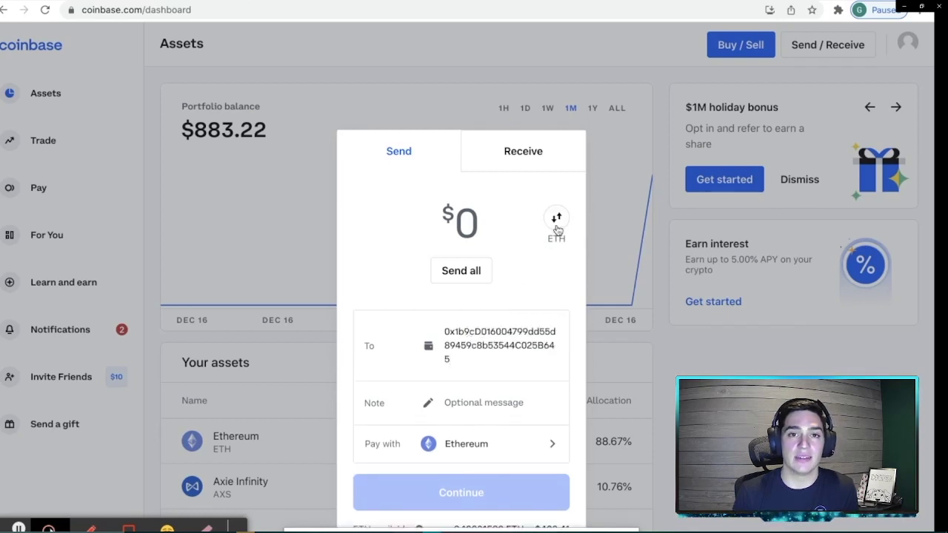
# Step: Switch the amount to ETH, enter .1, and reopen MetaMask to check the address
pyautogui.click(557, 220)
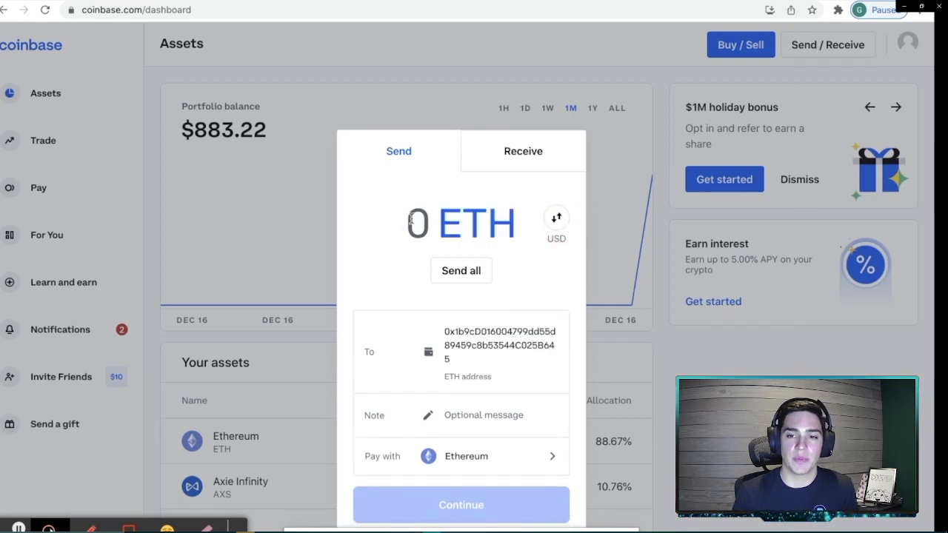
pyautogui.write('.1')
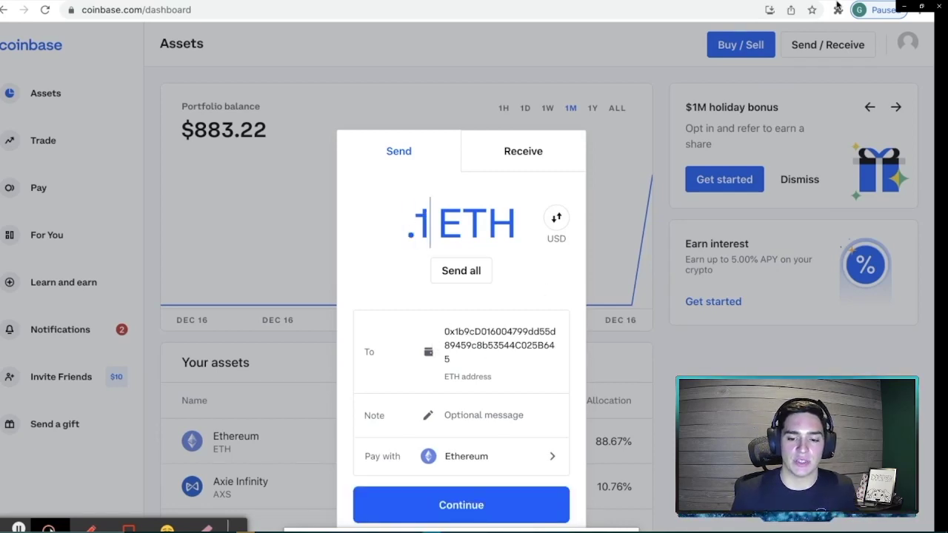
pyautogui.click(838, 7)
pyautogui.click(742, 104)
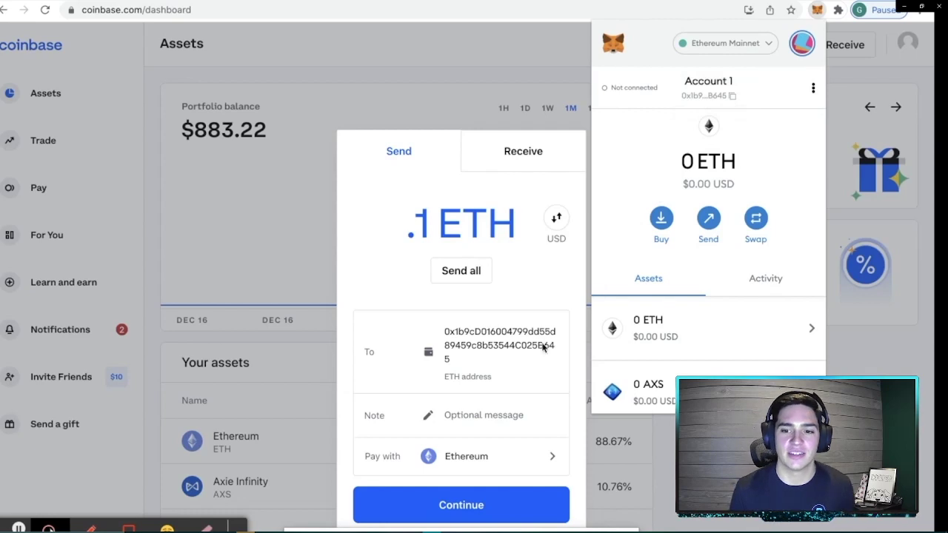
# Step: Review and send the 0.1 ETH, accept the irreversible-send warning, and paste the verification code
pyautogui.click(460, 492)
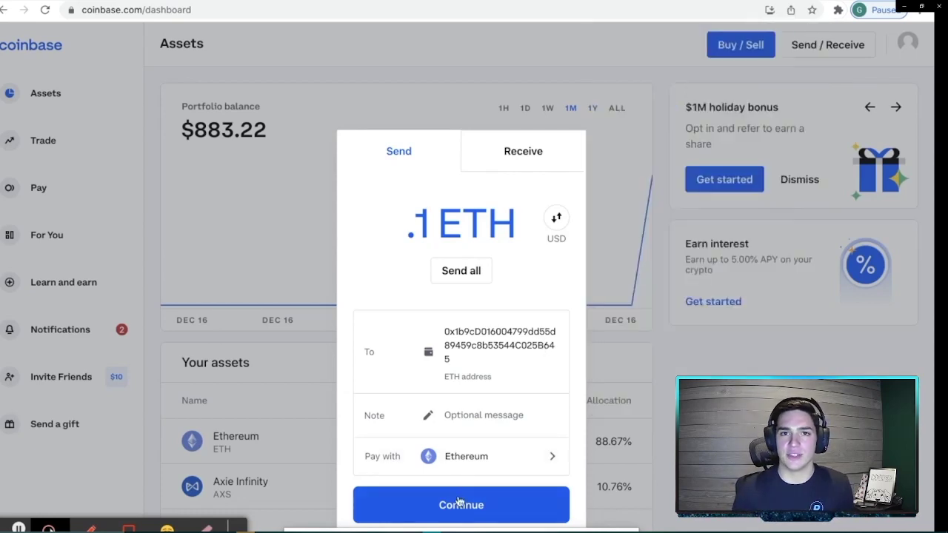
pyautogui.click(453, 511)
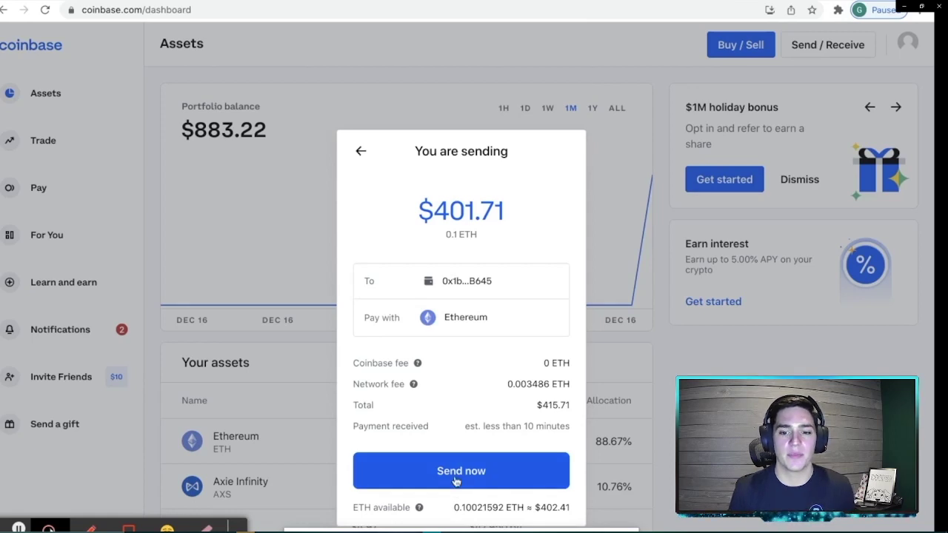
pyautogui.click(456, 482)
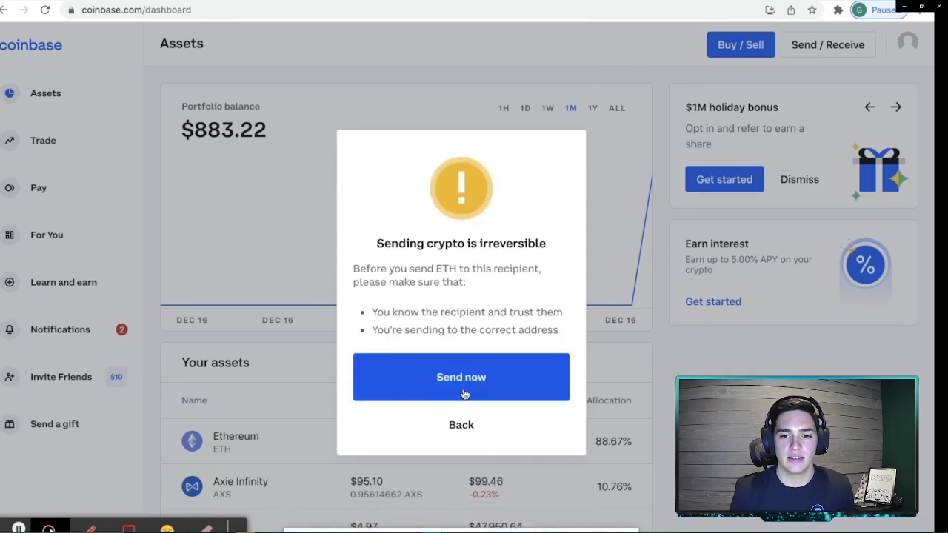
pyautogui.click(465, 383)
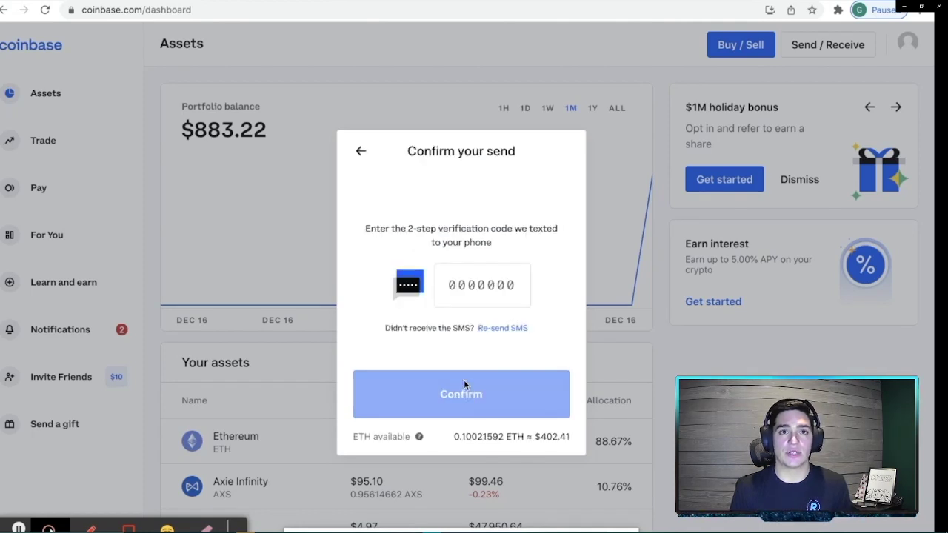
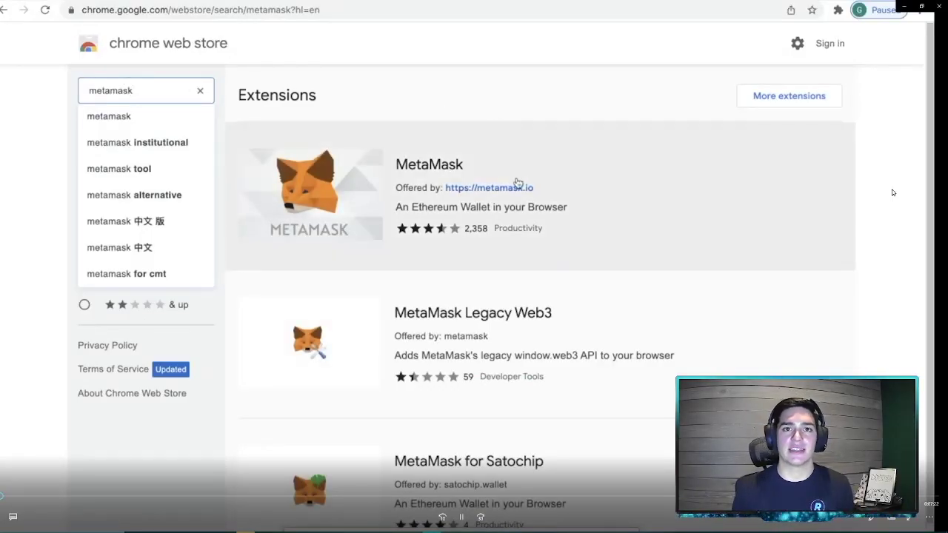
# Step: Add the MetaMask extension to Chrome from its Web Store page
pyautogui.click(348, 206)
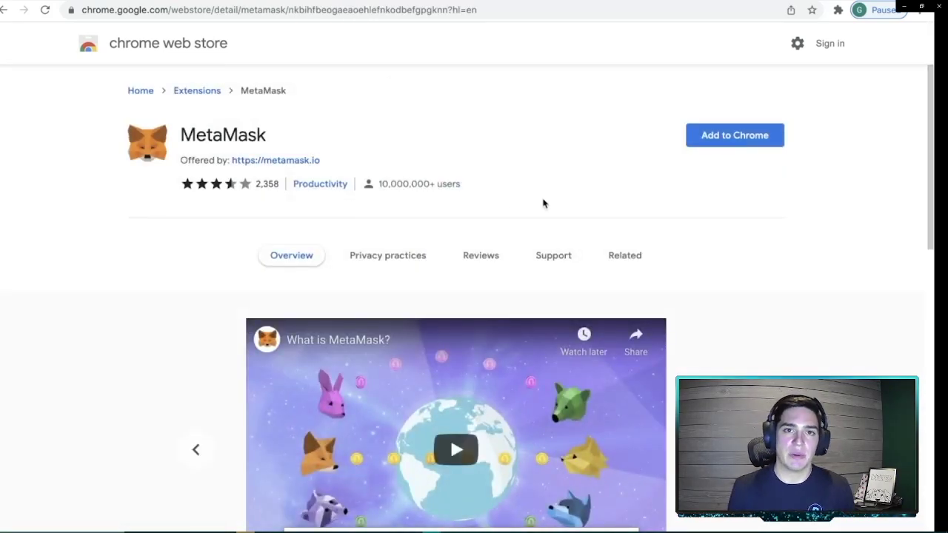
pyautogui.scroll(-1, 544, 203)
pyautogui.scroll(1, 544, 203)
pyautogui.click(731, 137)
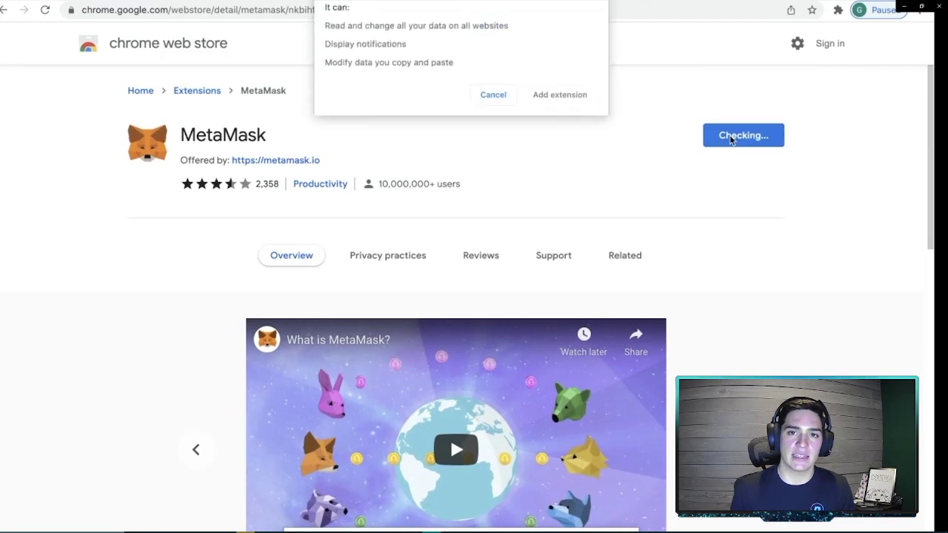
pyautogui.click(562, 108)
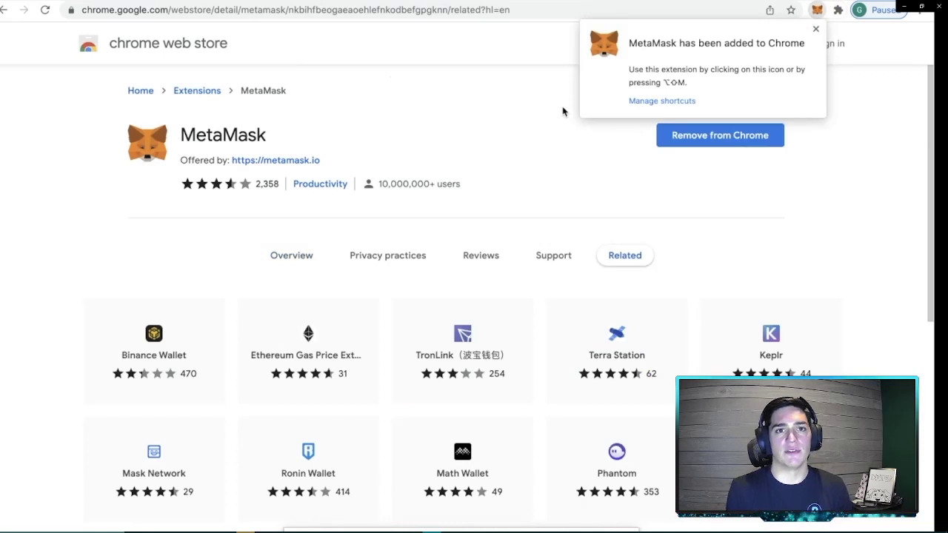
# Step: Launch MetaMask's setup page from the Extensions menu
pyautogui.click(816, 29)
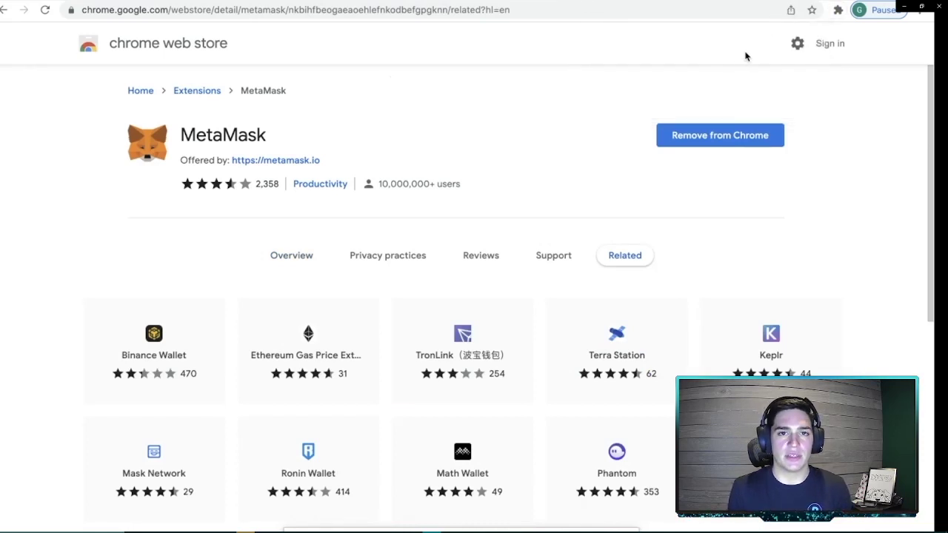
pyautogui.click(838, 10)
pyautogui.click(700, 127)
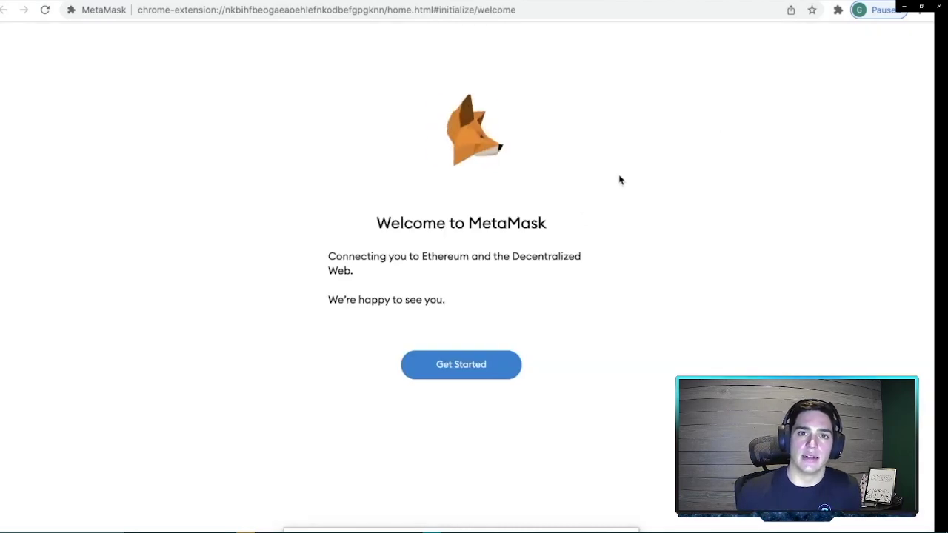
# Step: Choose Create a Wallet, agree to usage data, set the password, and continue past the security video
pyautogui.click(467, 371)
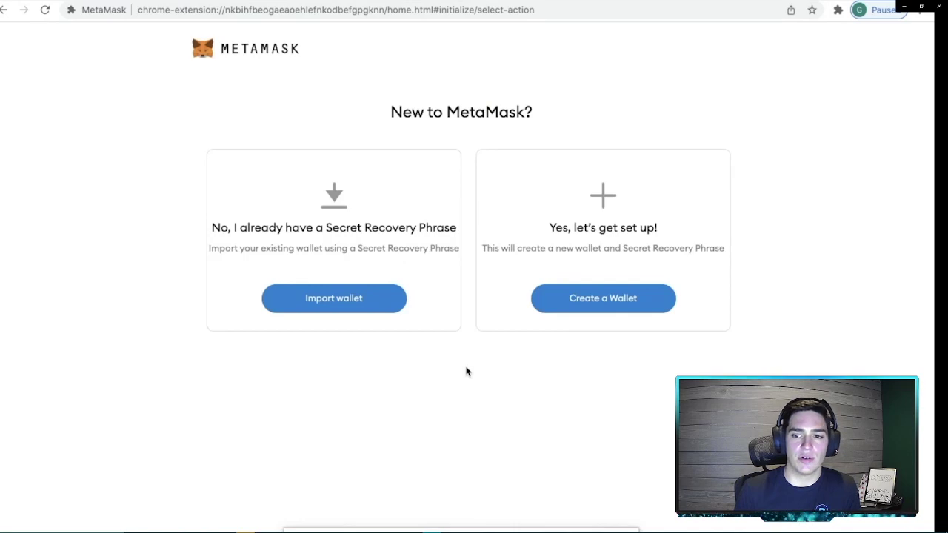
pyautogui.click(575, 303)
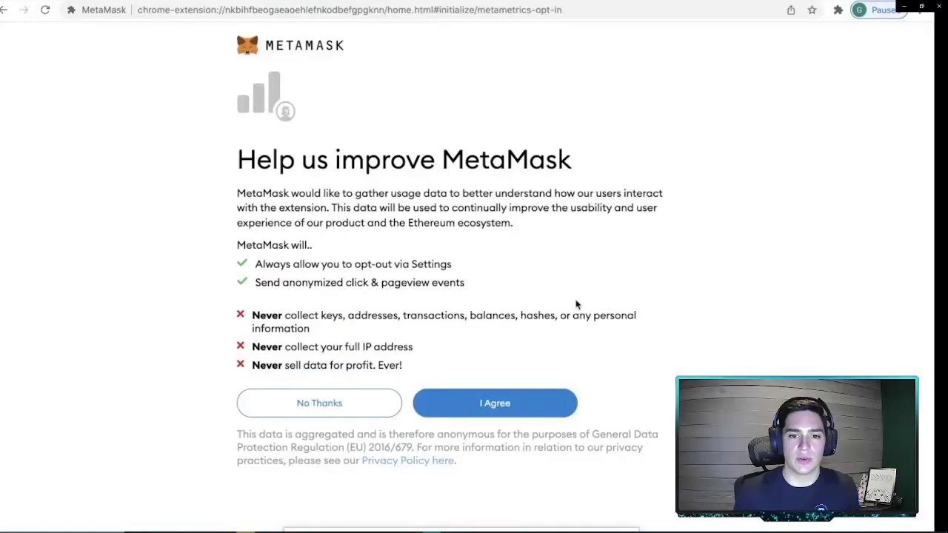
pyautogui.click(487, 403)
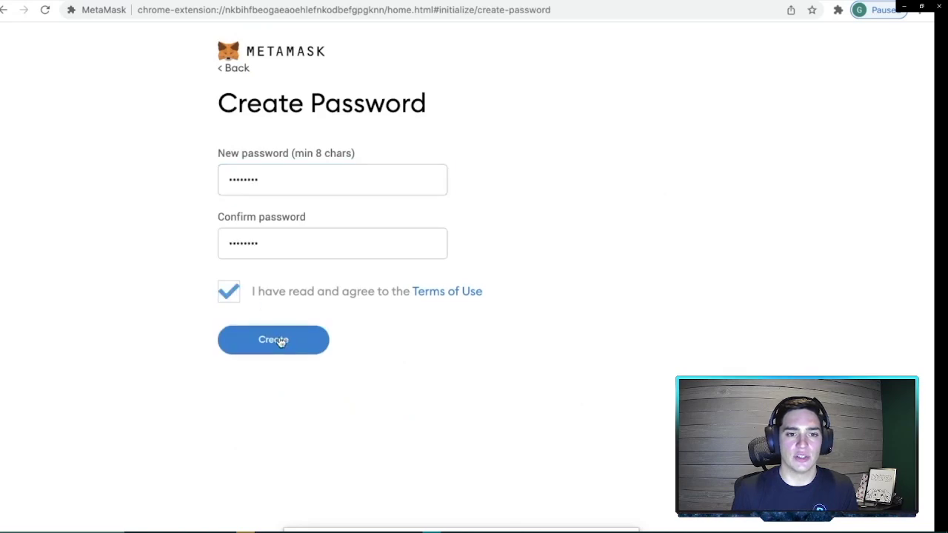
pyautogui.click(280, 341)
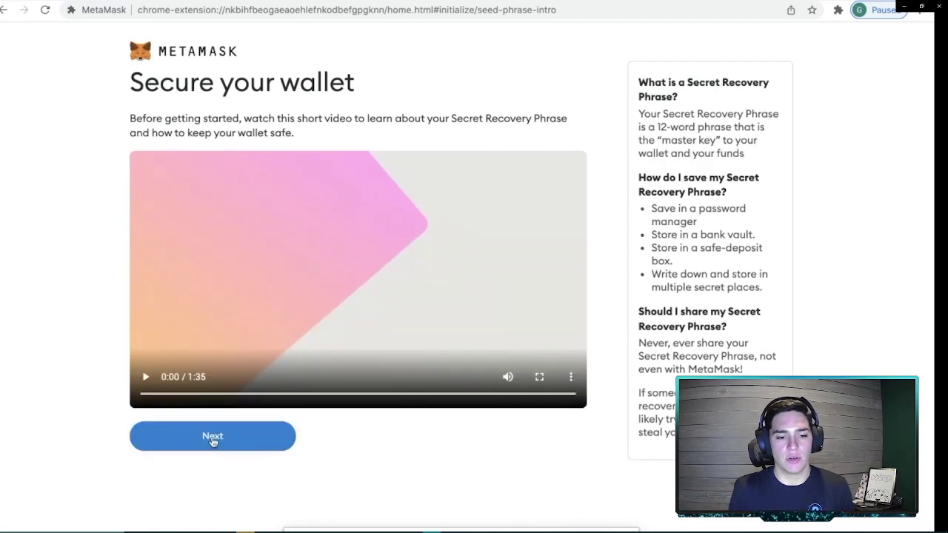
pyautogui.click(213, 441)
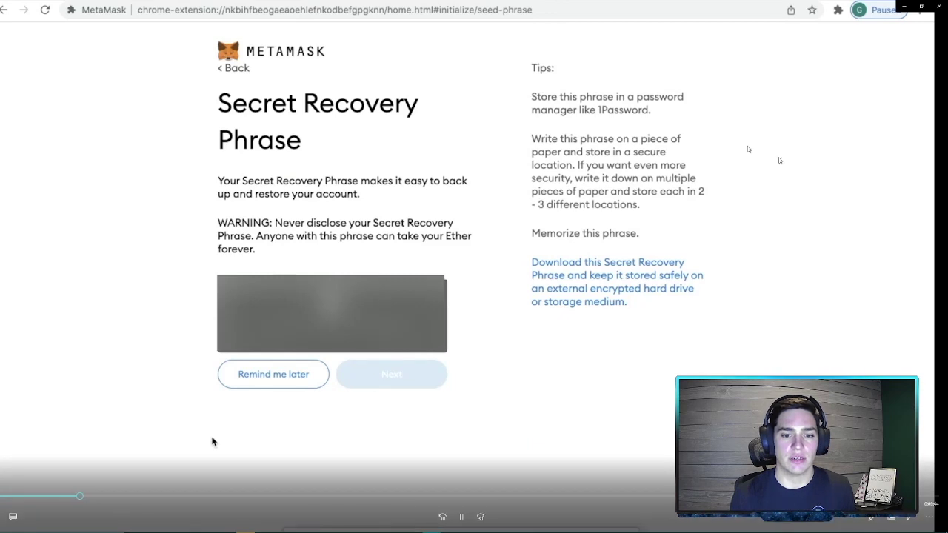
pyautogui.press('space')
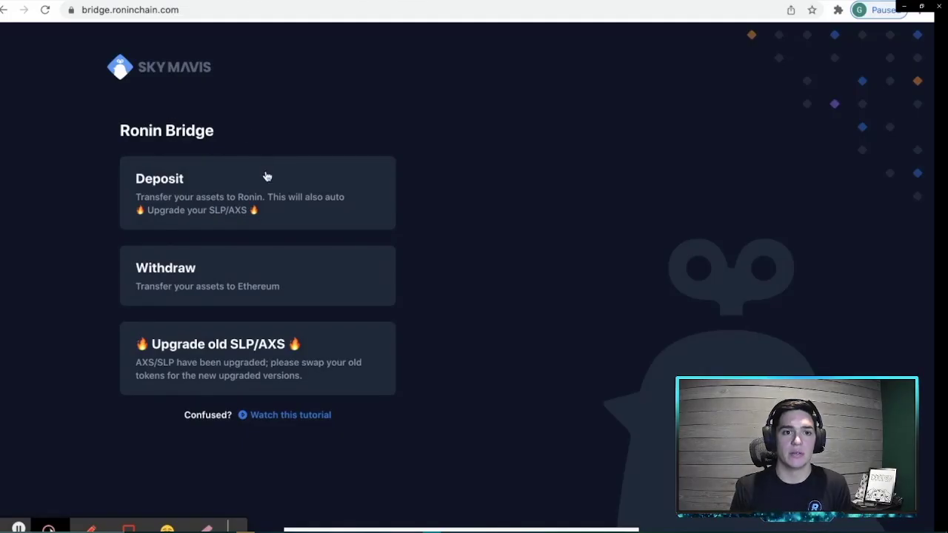
# Step: Open Deposit on bridge.roninchain.com and connect MetaMask's Account 1
pyautogui.click(169, 192)
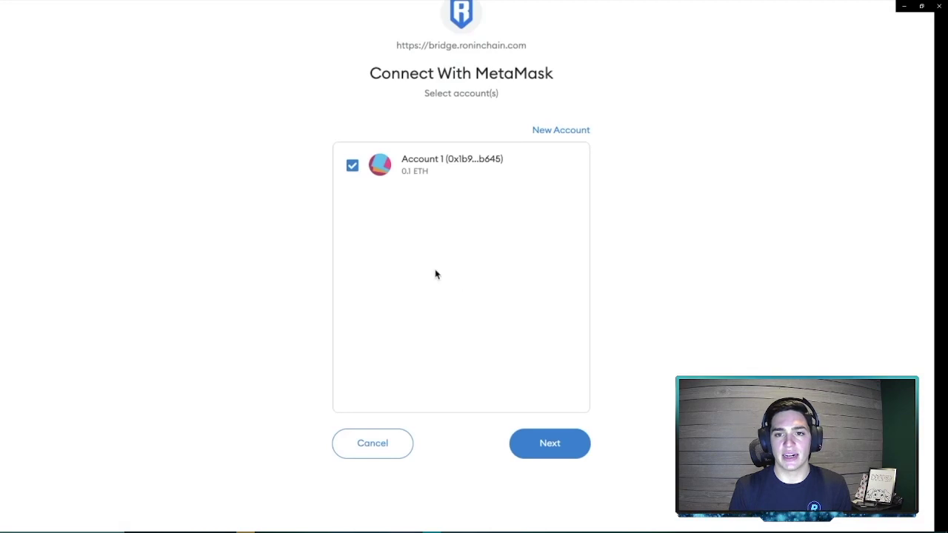
pyautogui.click(540, 444)
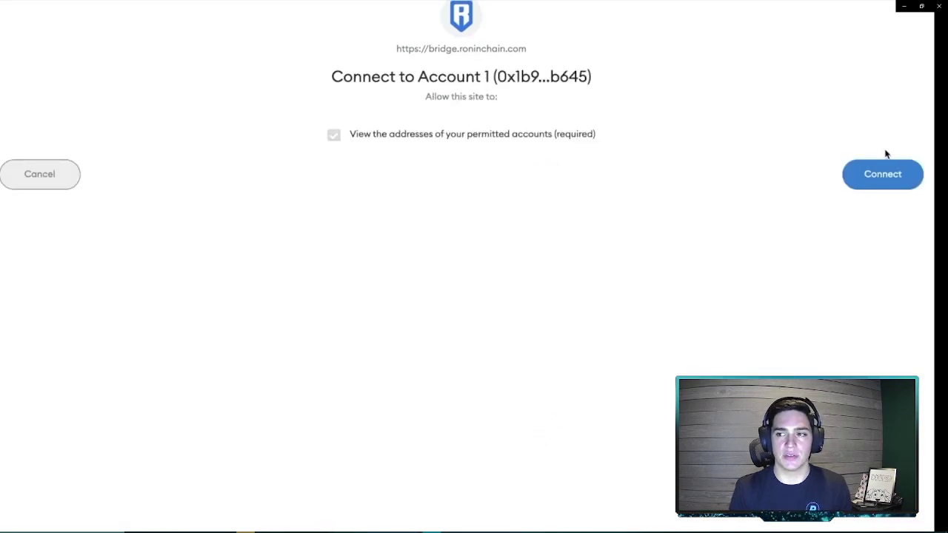
pyautogui.click(883, 175)
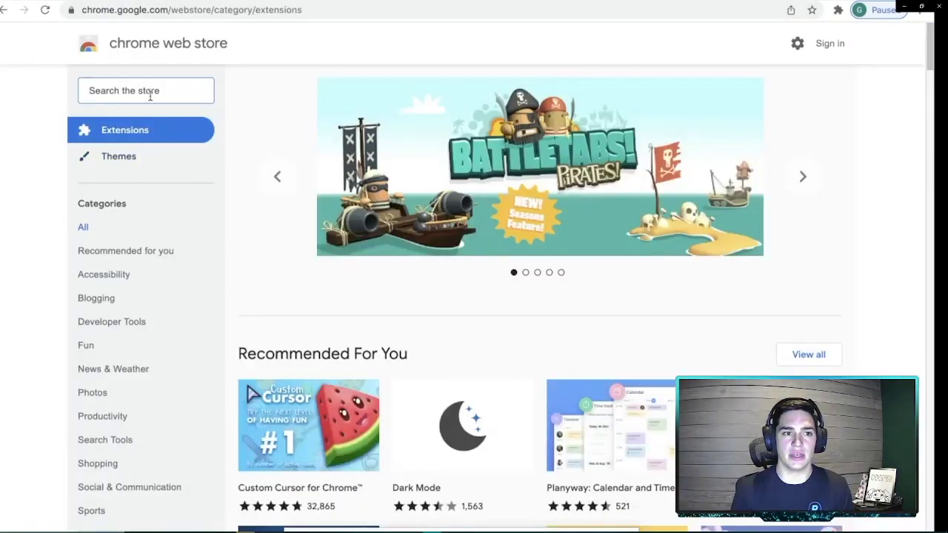
# Step: Search the store for 'ronin', add Ronin Wallet to Chrome, and open it from Extensions
pyautogui.click(148, 92)
pyautogui.write('ronin')
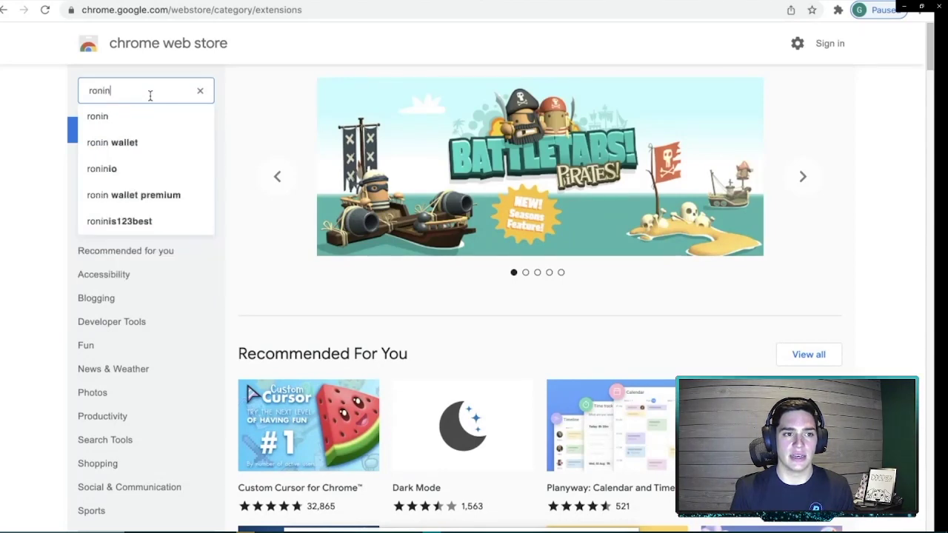
pyautogui.click(108, 144)
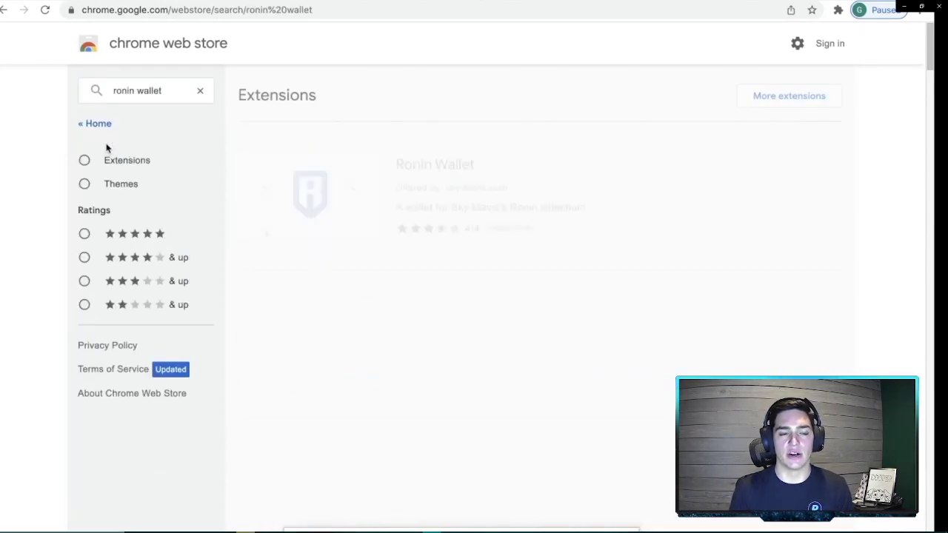
pyautogui.click(522, 169)
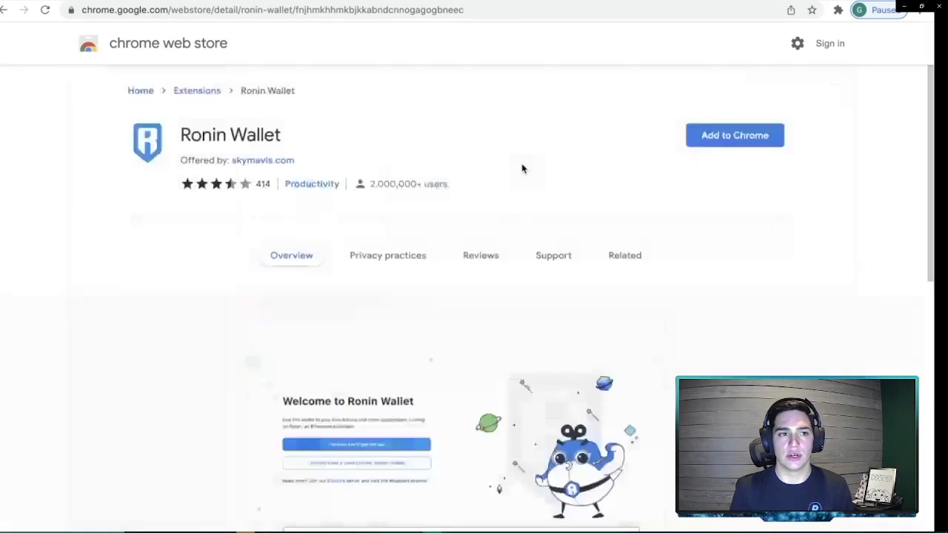
pyautogui.click(709, 138)
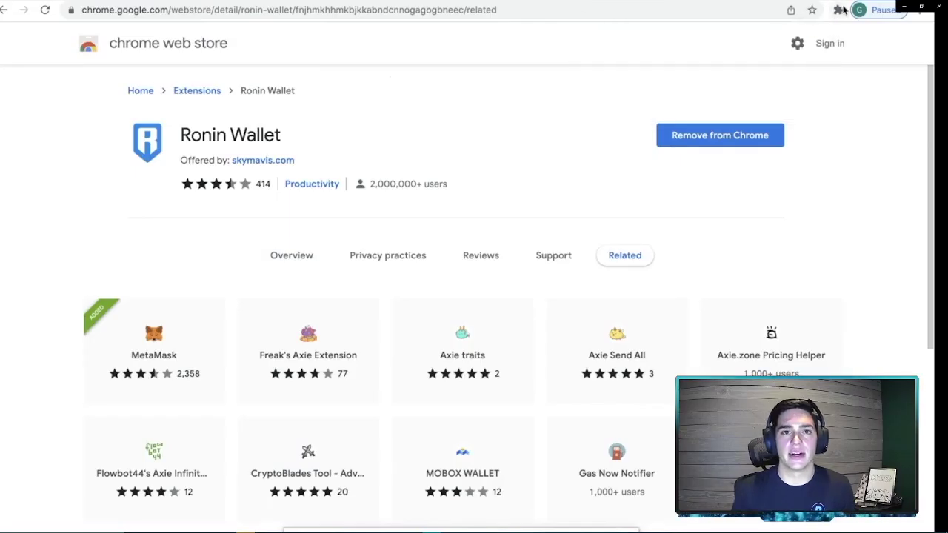
pyautogui.click(838, 10)
pyautogui.click(693, 180)
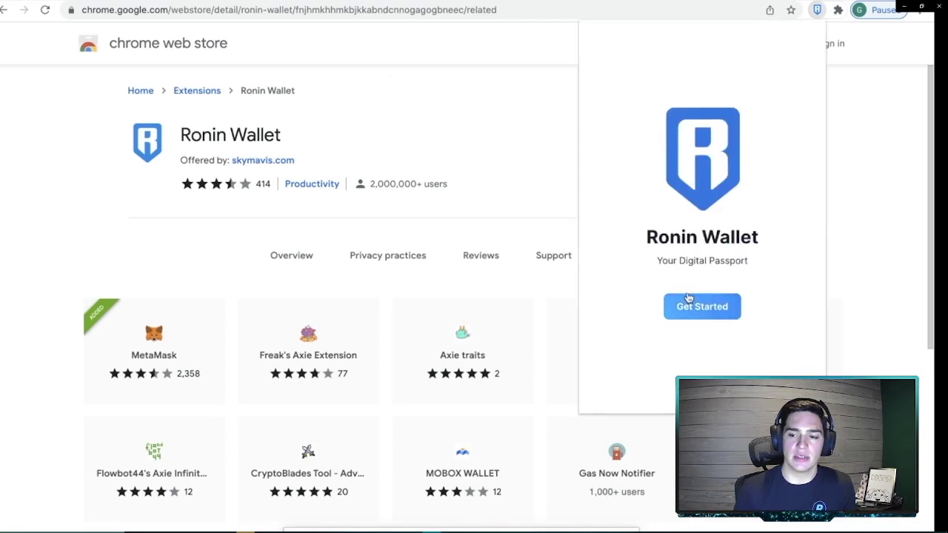
# Step: Set up Ronin Wallet as a new user with a password, then scroll through the Recovery Phrase
pyautogui.click(684, 306)
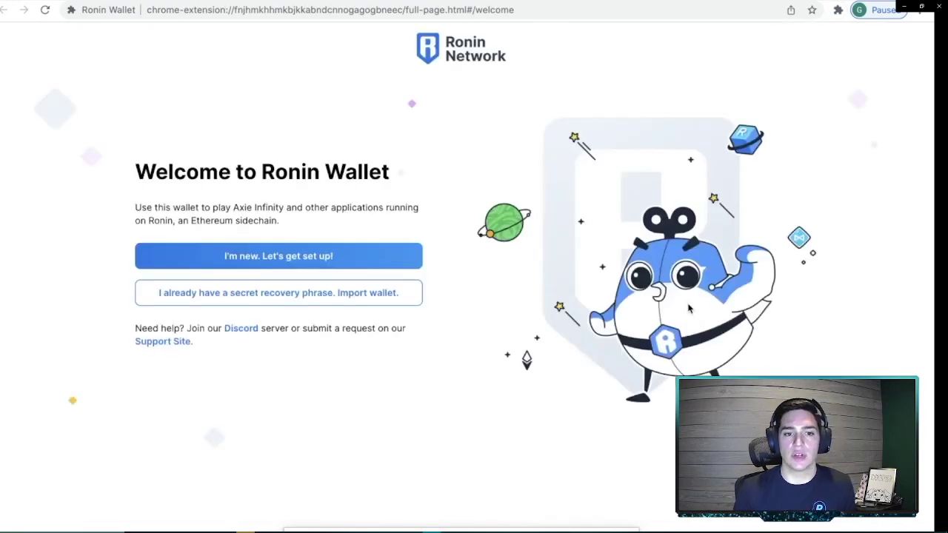
pyautogui.click(370, 256)
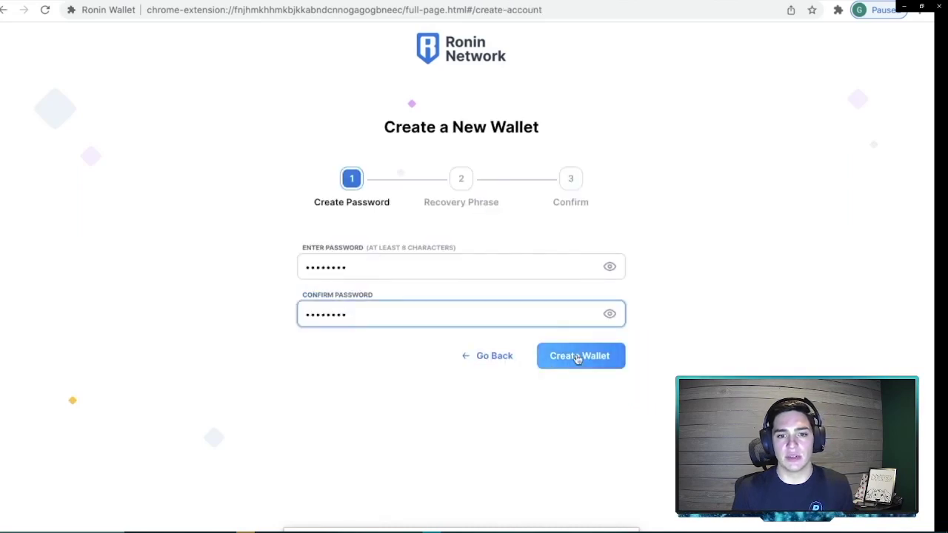
pyautogui.click(578, 359)
pyautogui.scroll(-1, 631, 354)
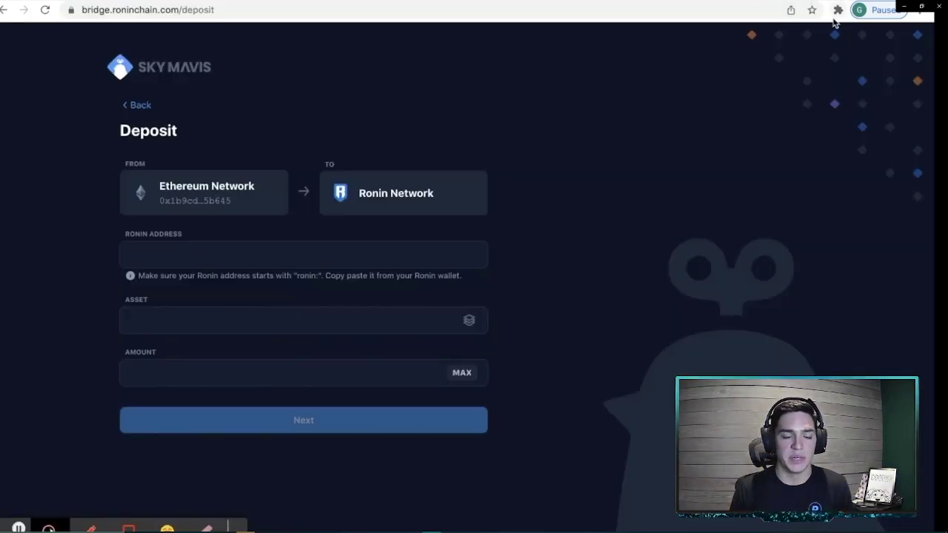
# Step: Paste the copied Ronin Wallet address into Ronin Address and pick ETH as the asset
pyautogui.click(838, 10)
pyautogui.click(684, 159)
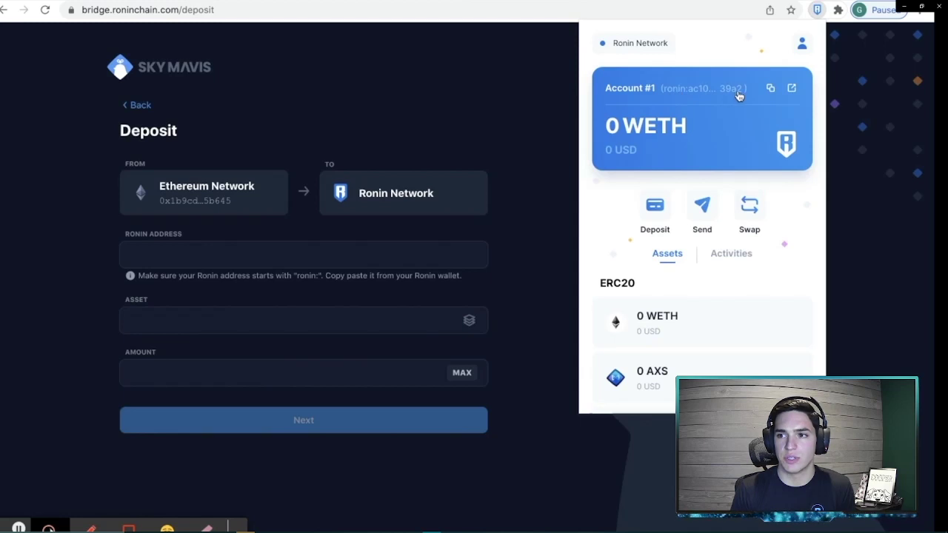
pyautogui.click(770, 88)
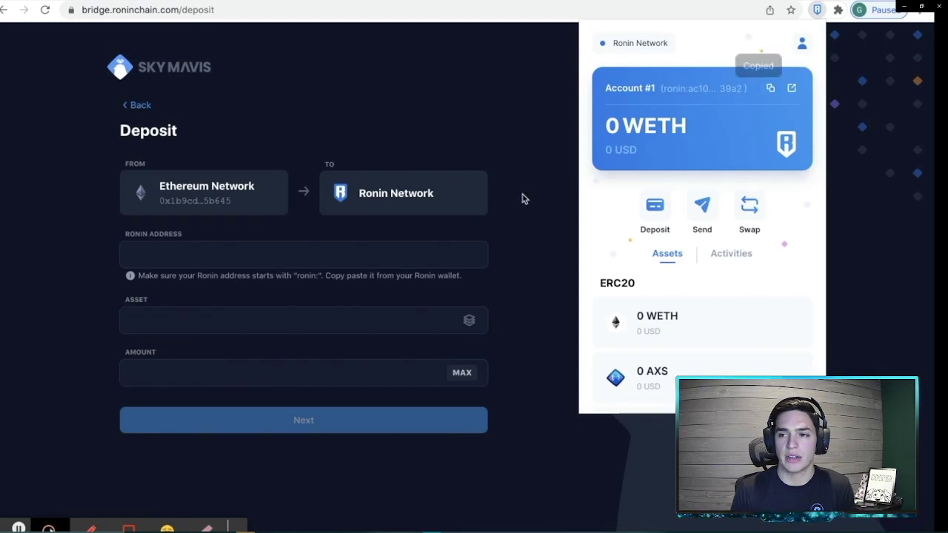
pyautogui.click(372, 254)
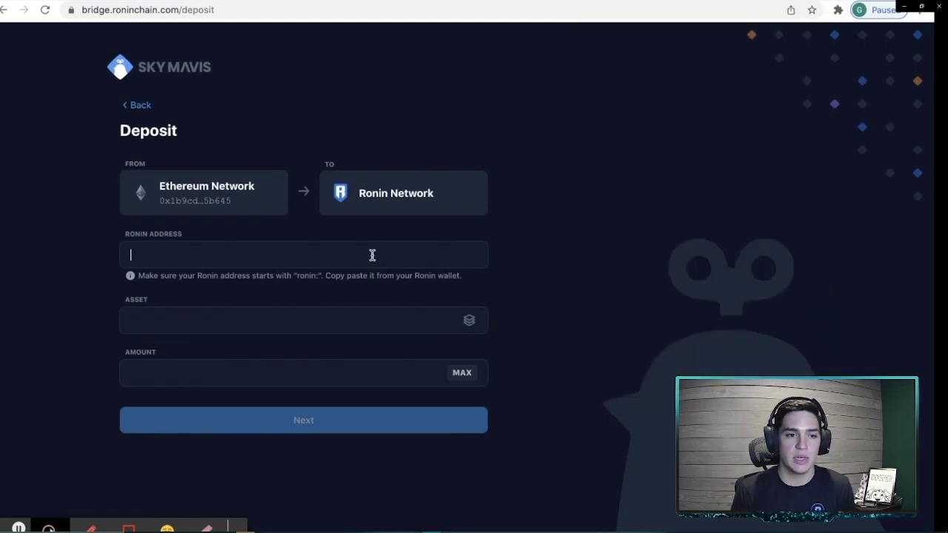
pyautogui.hotkey('ctrl', 'v')
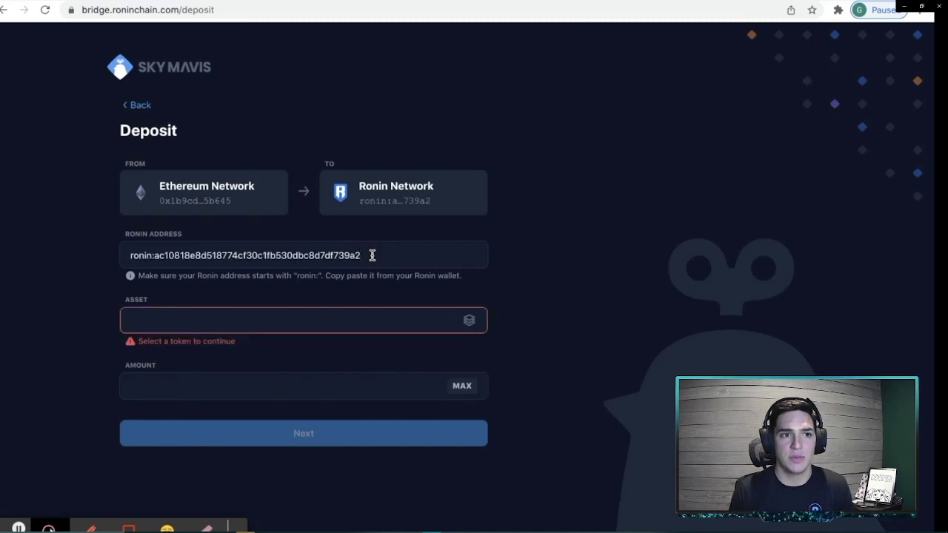
pyautogui.click(469, 327)
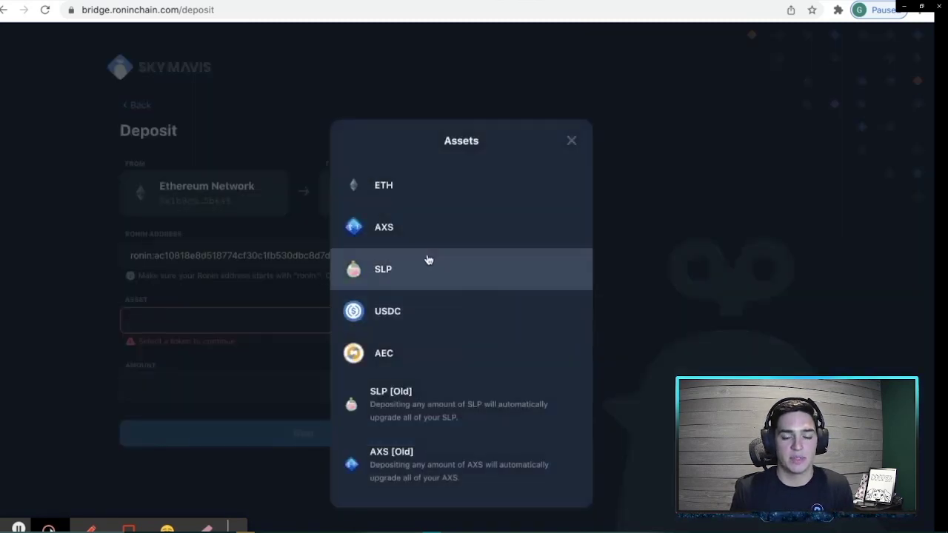
pyautogui.click(414, 190)
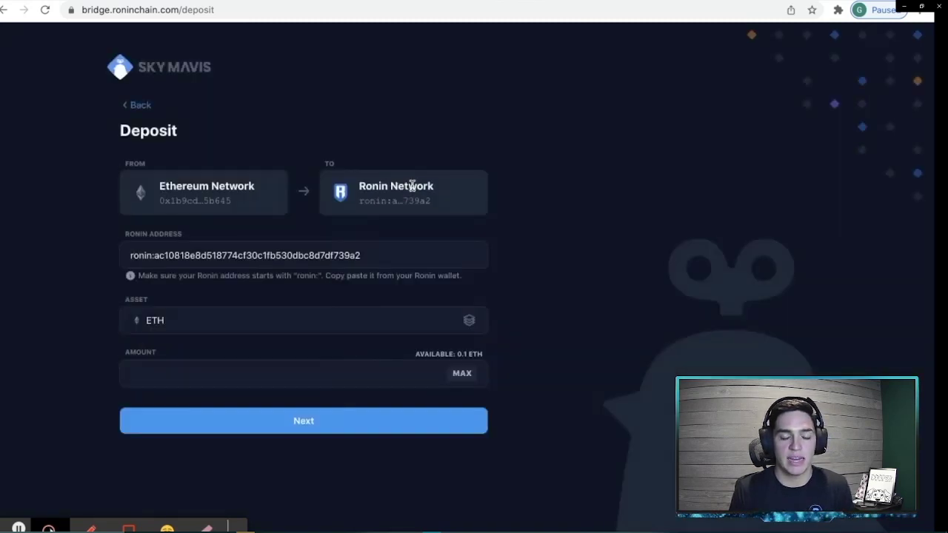
# Step: Set the amount to MAX (0.1 ETH), review and confirm the deposit, then close the confirmation
pyautogui.click(461, 375)
pyautogui.click(371, 428)
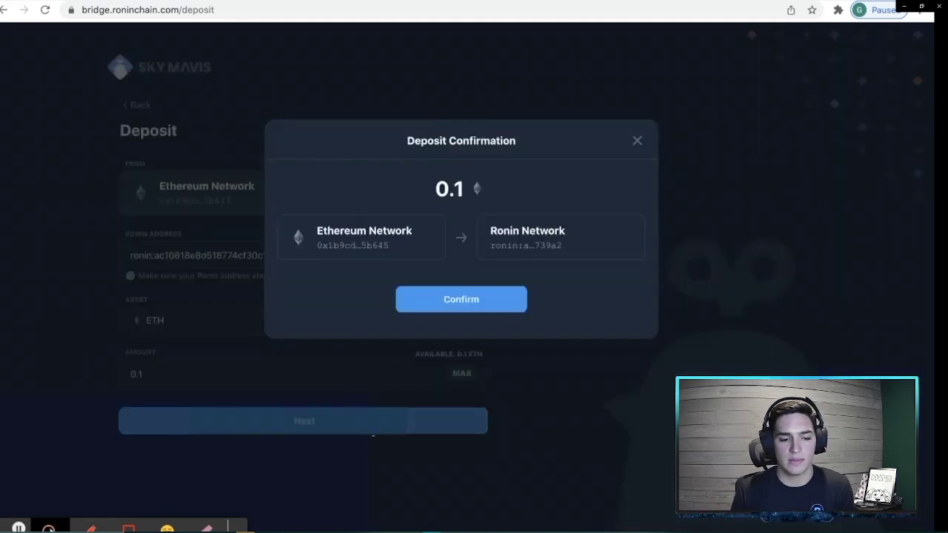
pyautogui.click(462, 300)
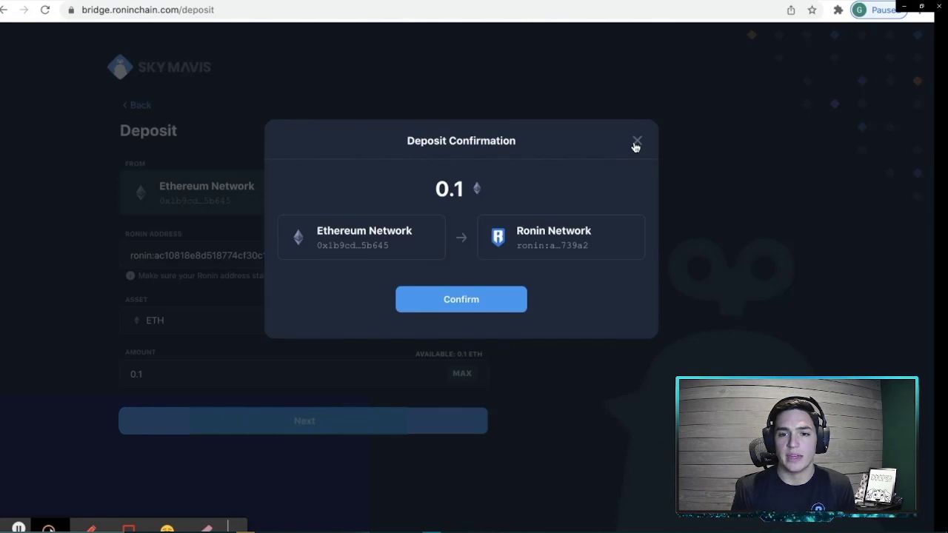
pyautogui.click(636, 142)
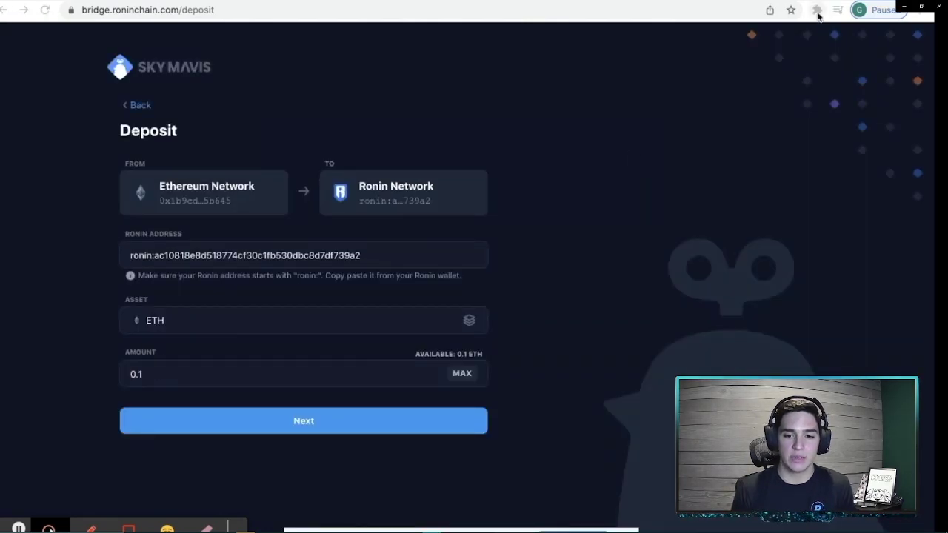
# Step: Confirm 0.09 WETH in Ronin Wallet and launch Katana's swap page linked to the wallet
pyautogui.click(818, 12)
pyautogui.click(699, 155)
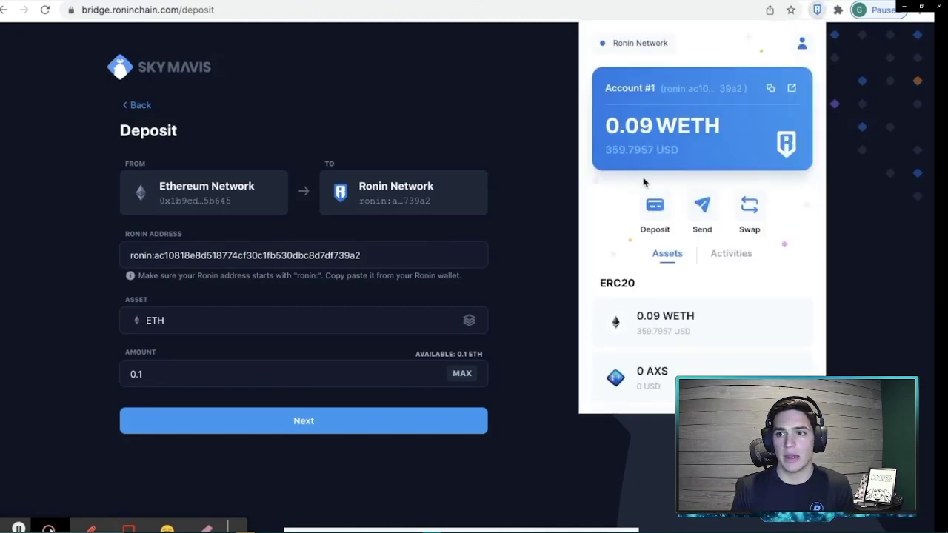
pyautogui.click(642, 1)
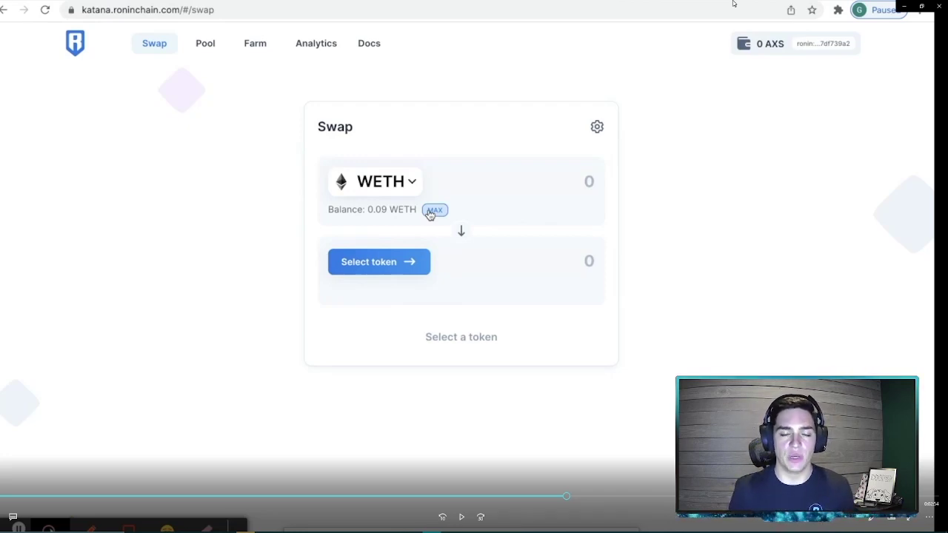
# Step: Set up a swap of the full 0.09 WETH for about 3.62 AXS and begin the WETH approval
pyautogui.click(434, 210)
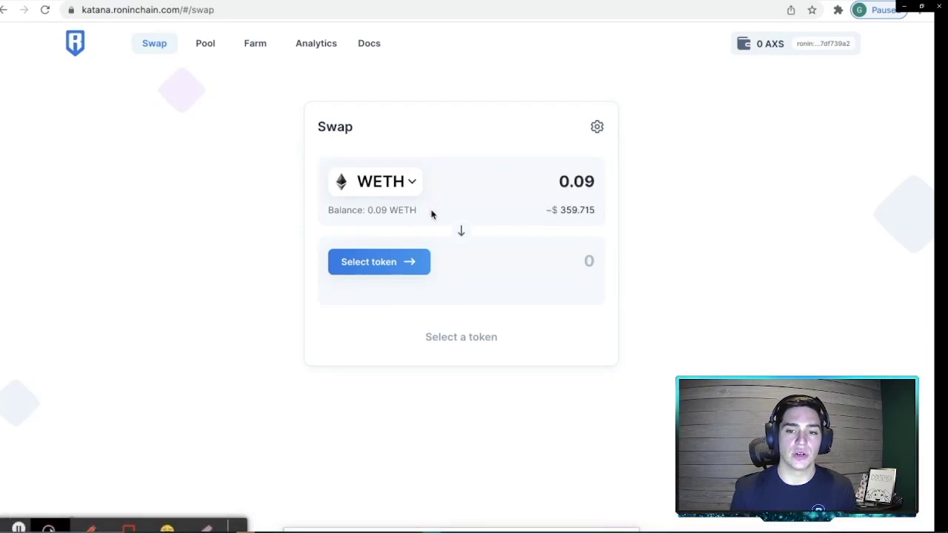
pyautogui.click(410, 263)
pyautogui.click(408, 262)
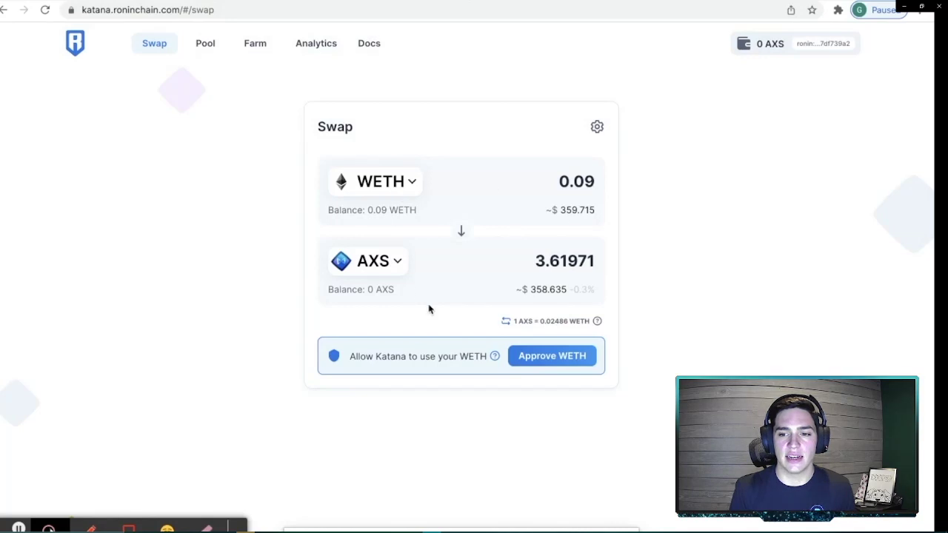
pyautogui.click(530, 356)
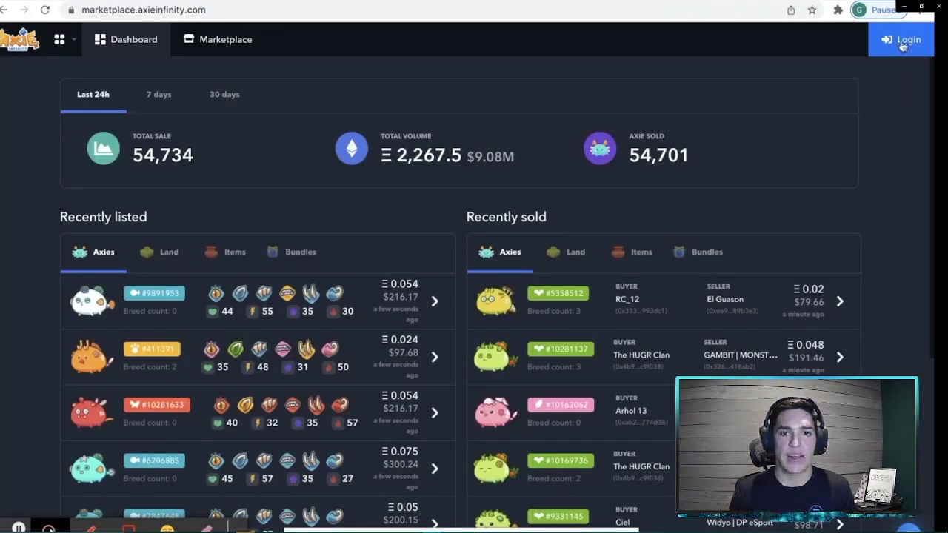
# Step: Log in to the marketplace with Ronin Wallet, sign the message, and save the profile name RPD
pyautogui.click(903, 43)
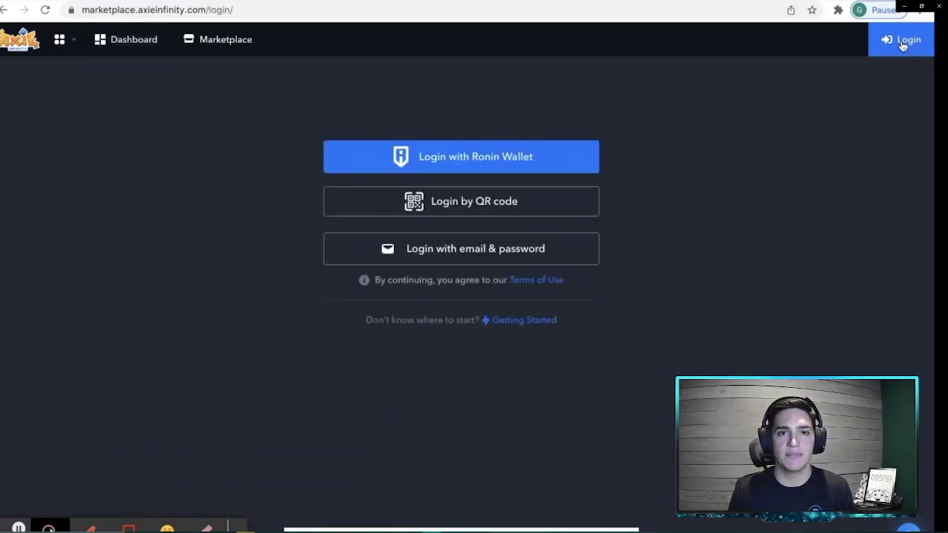
pyautogui.click(505, 157)
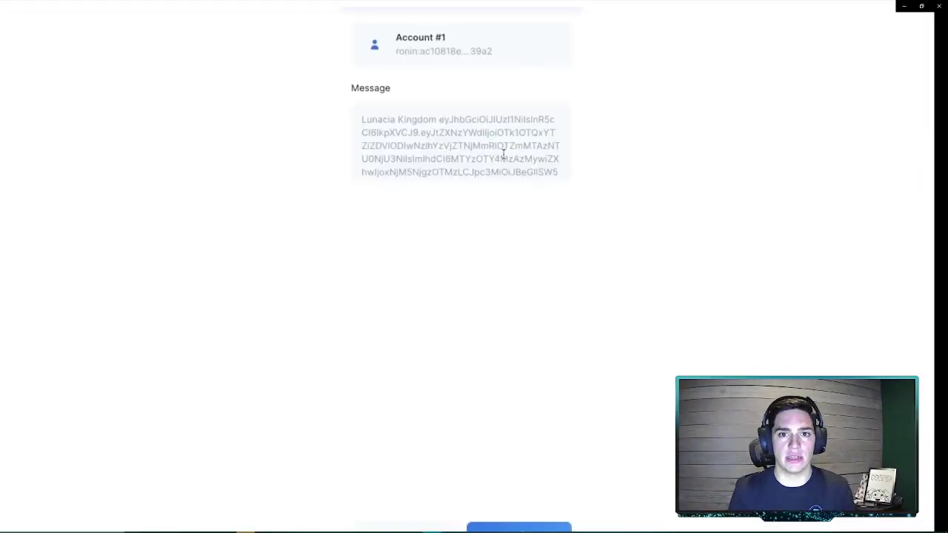
pyautogui.click(517, 528)
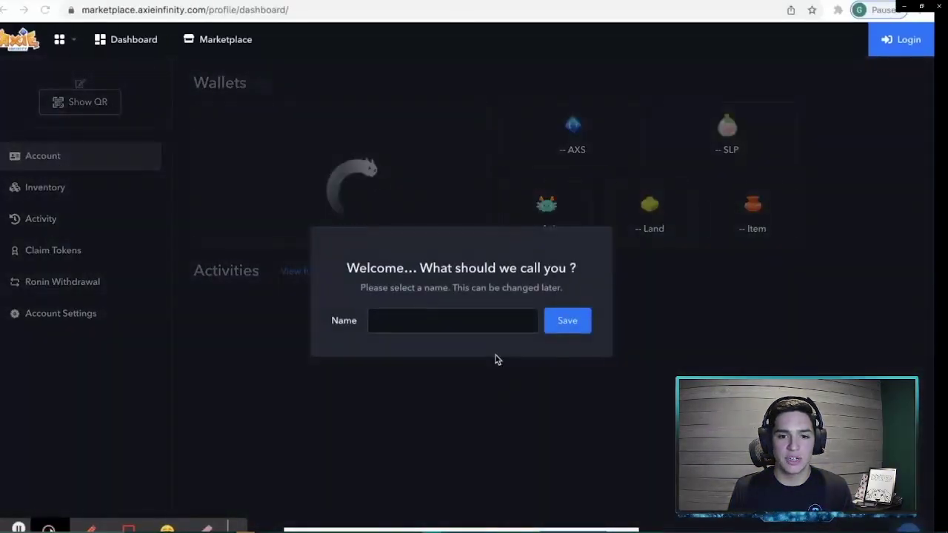
pyautogui.write('RPD')
pyautogui.click(563, 326)
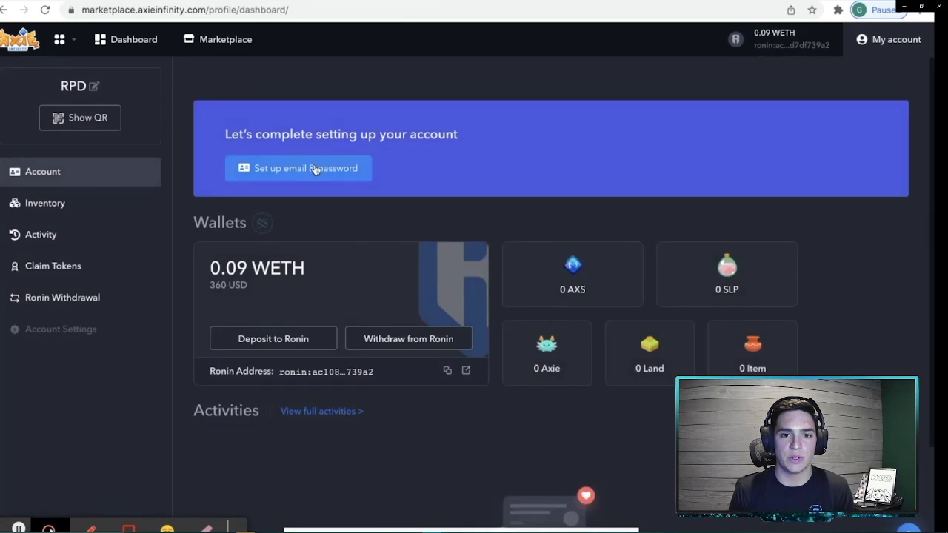
# Step: Submit an email and password for the account, solve the slider captcha, and close the verification dialog
pyautogui.click(314, 170)
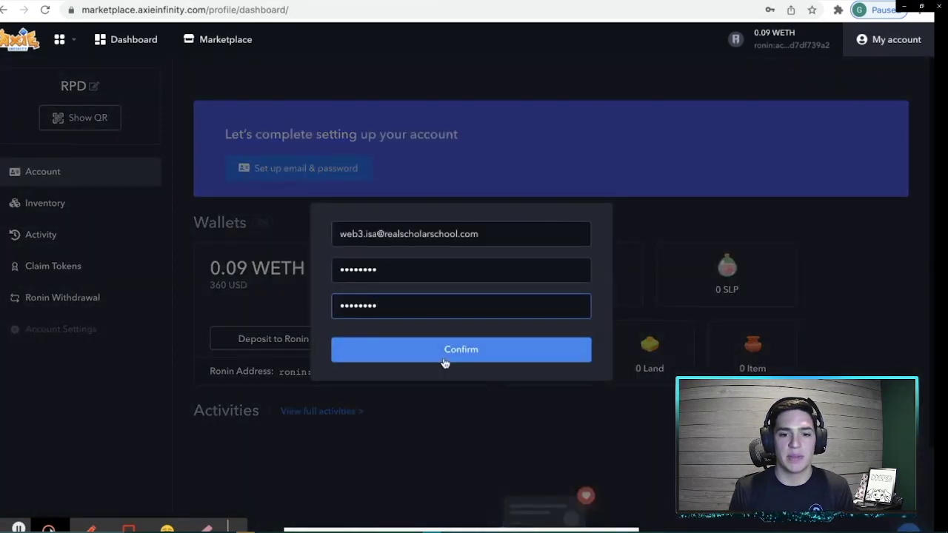
pyautogui.click(444, 359)
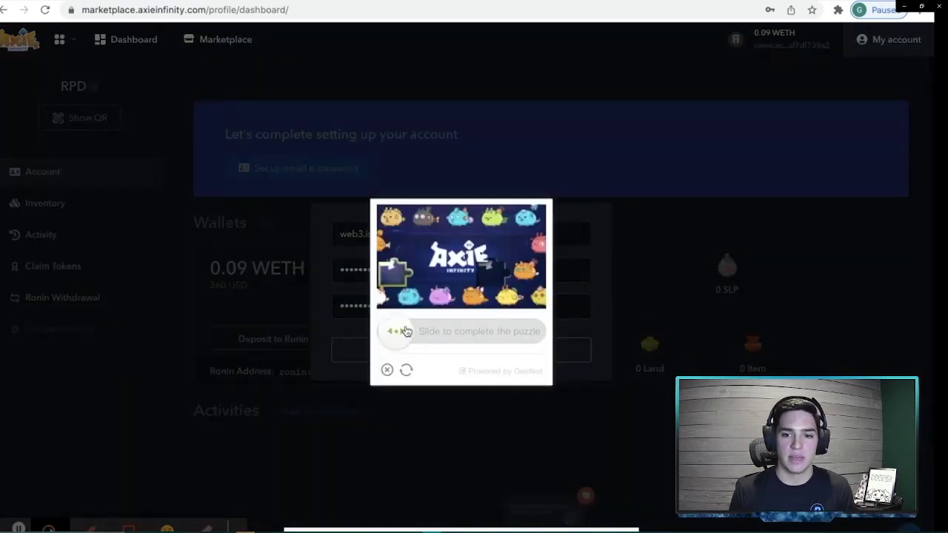
pyautogui.moveTo(396, 332); pyautogui.dragTo(495, 335)
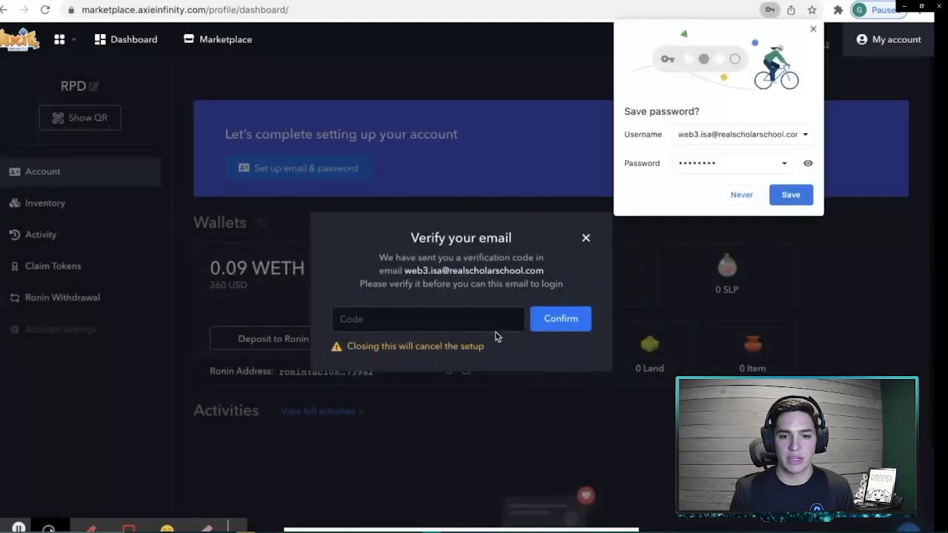
pyautogui.click(737, 349)
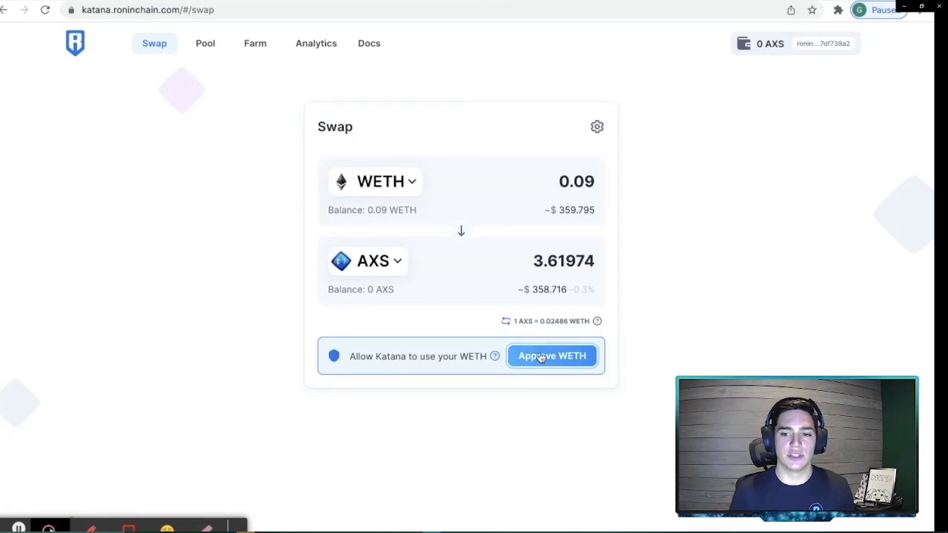
# Step: Approve WETH, then confirm the 0.09 WETH to AXS swap in the Ronin Wallet
pyautogui.click(541, 358)
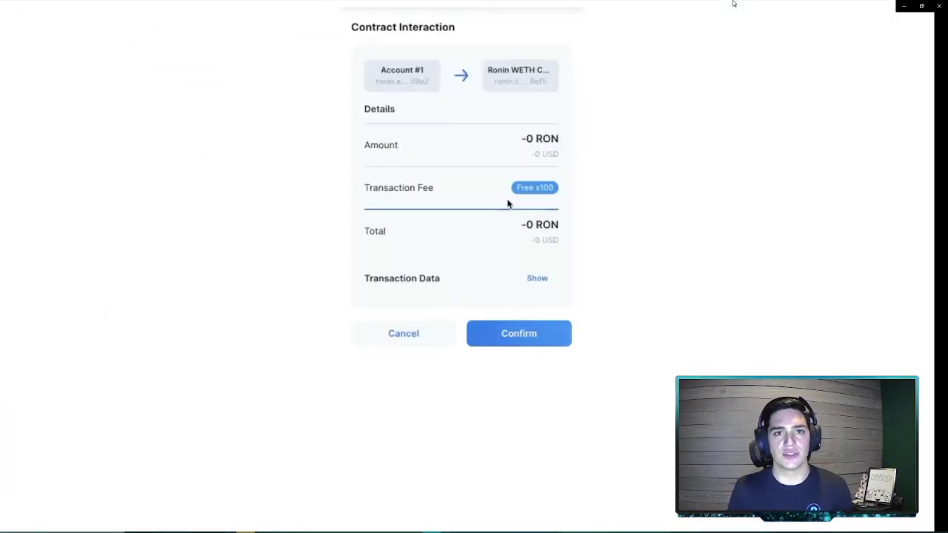
pyautogui.click(518, 333)
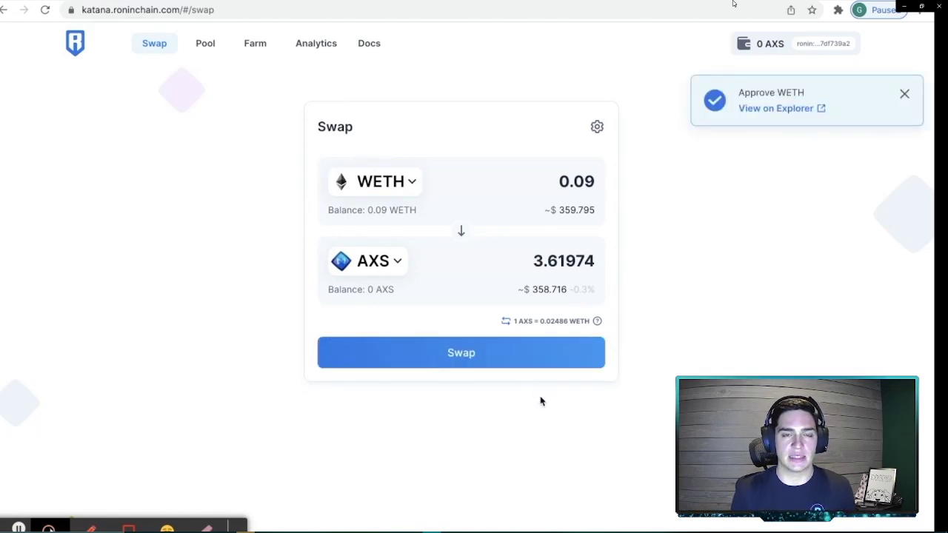
pyautogui.click(508, 355)
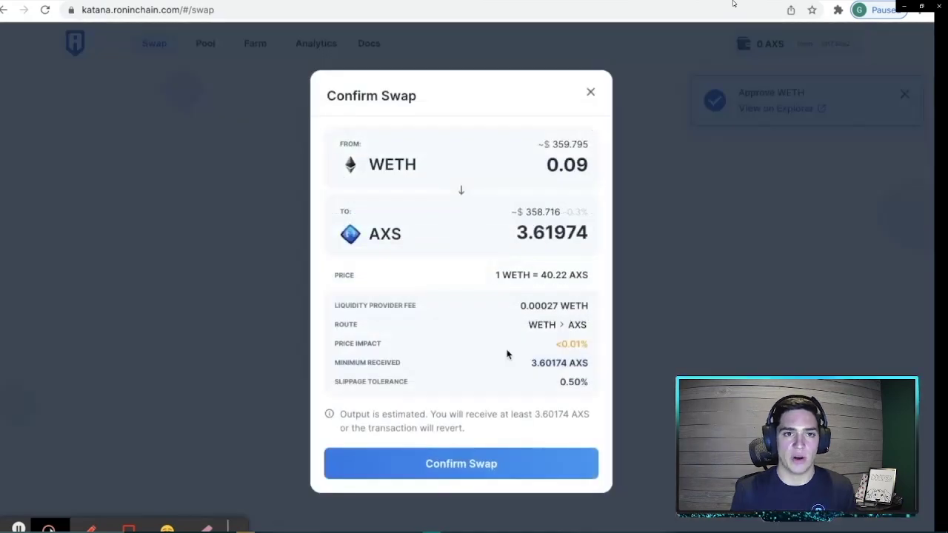
pyautogui.click(461, 463)
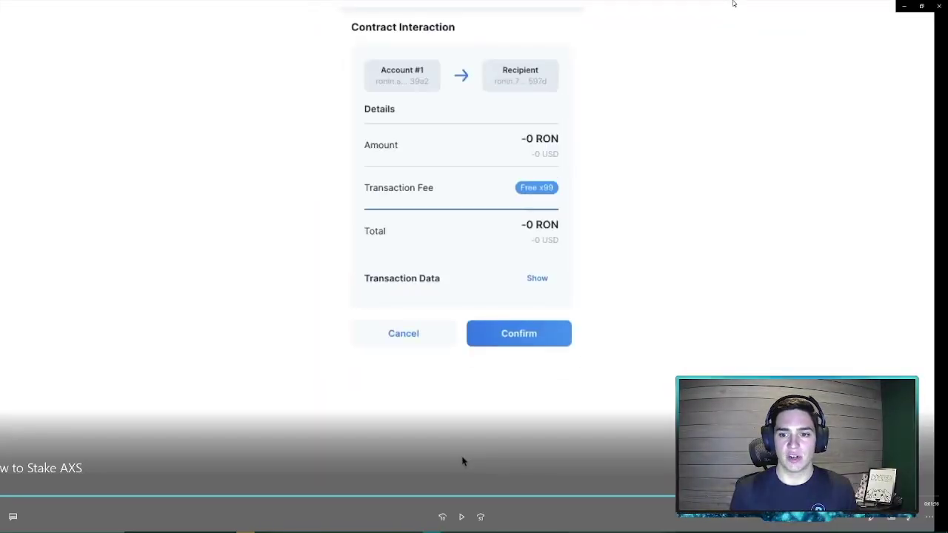
pyautogui.click(491, 330)
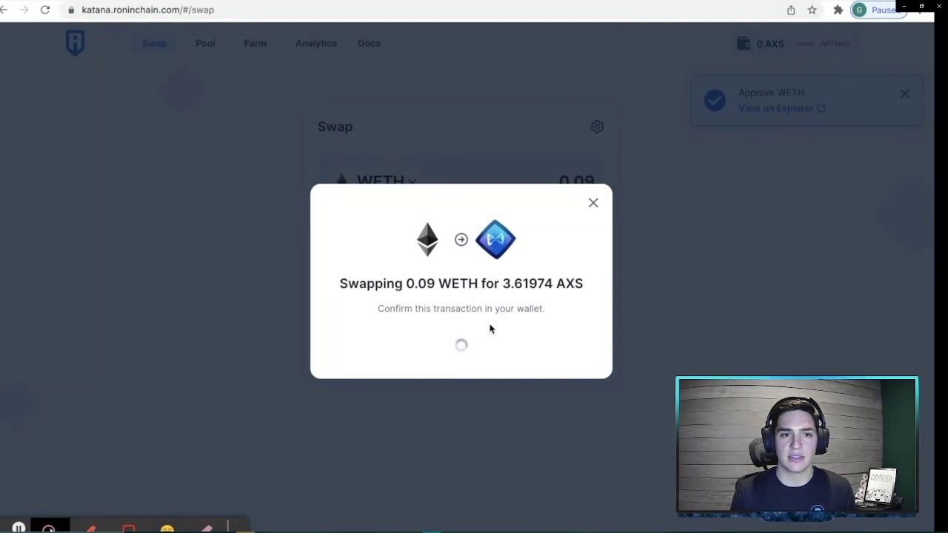
# Step: Check that the wallet's assets show 3.619734 AXS, then dismiss the transaction submitted notice
pyautogui.click(838, 10)
pyautogui.click(714, 156)
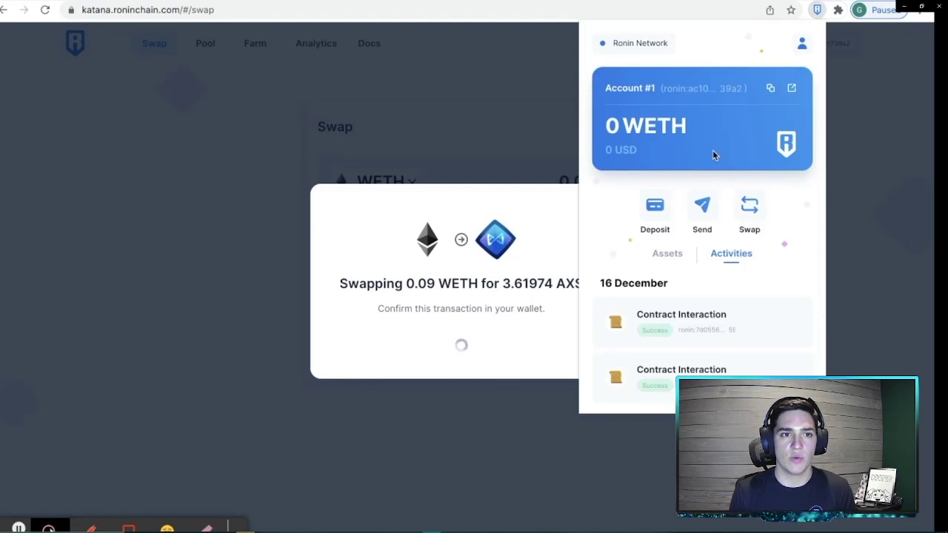
pyautogui.click(666, 252)
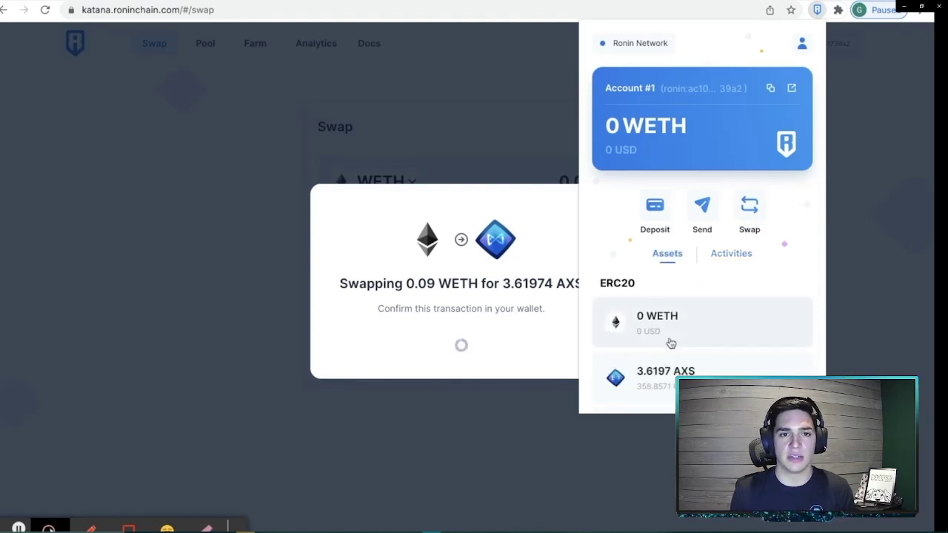
pyautogui.click(406, 298)
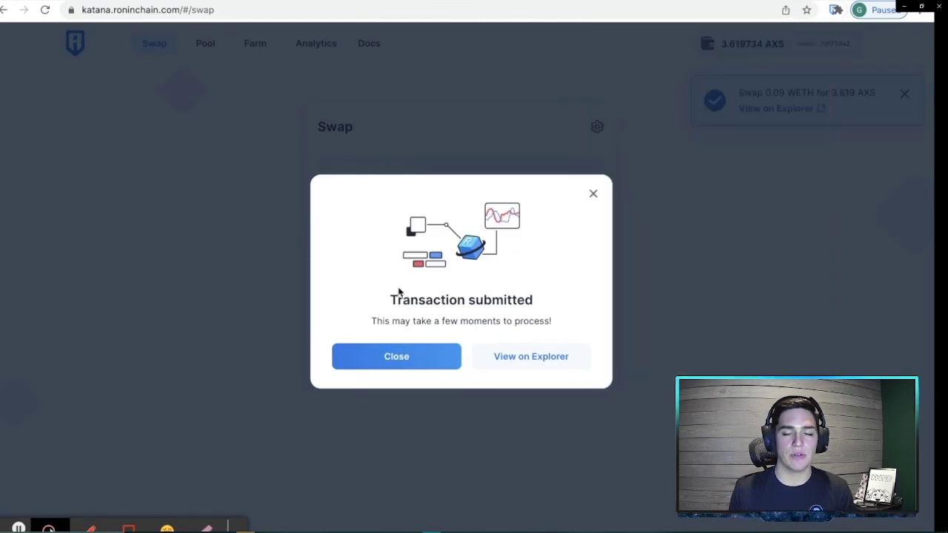
pyautogui.click(397, 358)
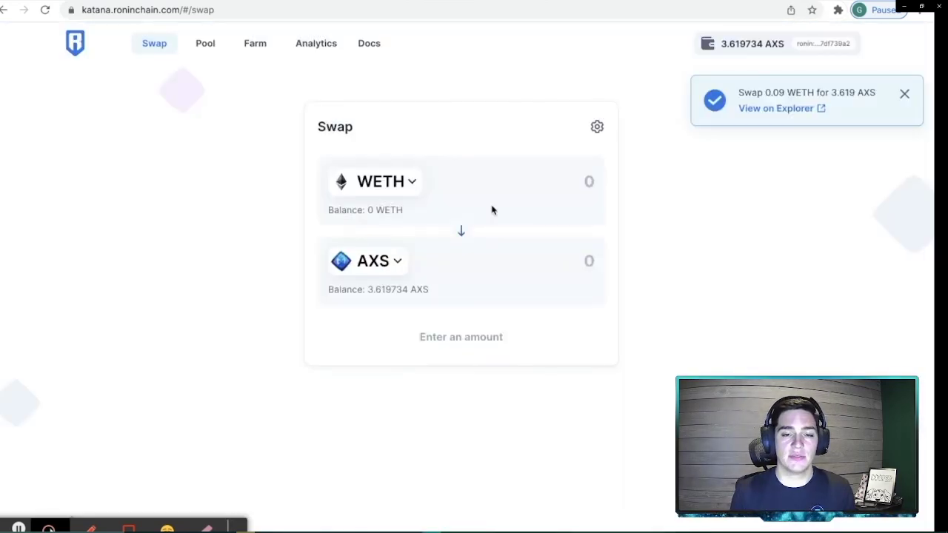
# Step: Go to stake.axieinfinity.com in a new browser tab
pyautogui.moveTo(784, 10)
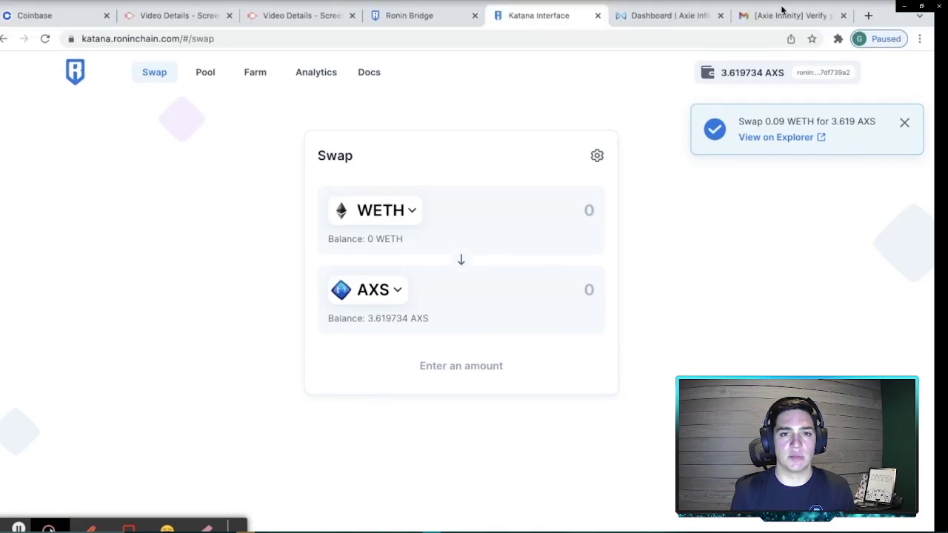
pyautogui.click(867, 16)
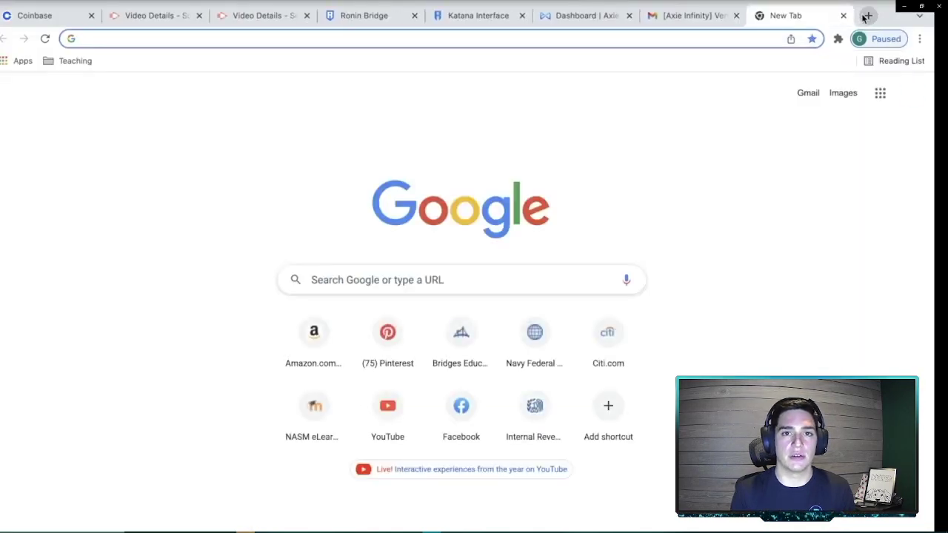
pyautogui.write('stake')
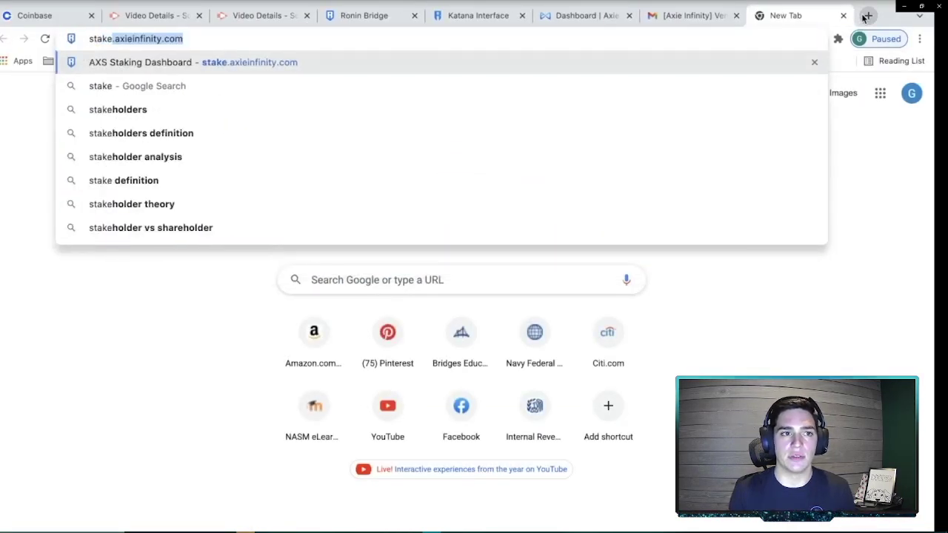
pyautogui.press('Right')
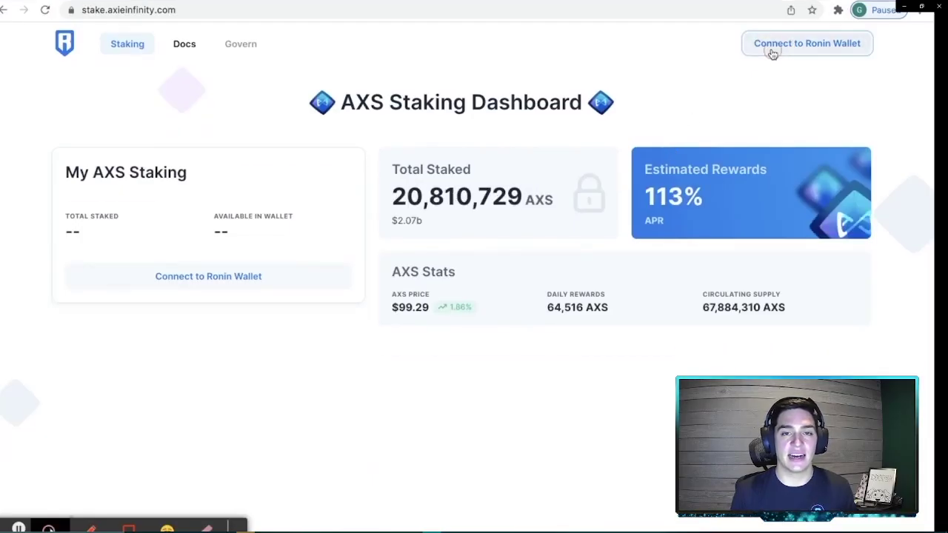
# Step: Connect Ronin Wallet to the staking dashboard and approve it to use the 3.6197 AXS
pyautogui.click(772, 54)
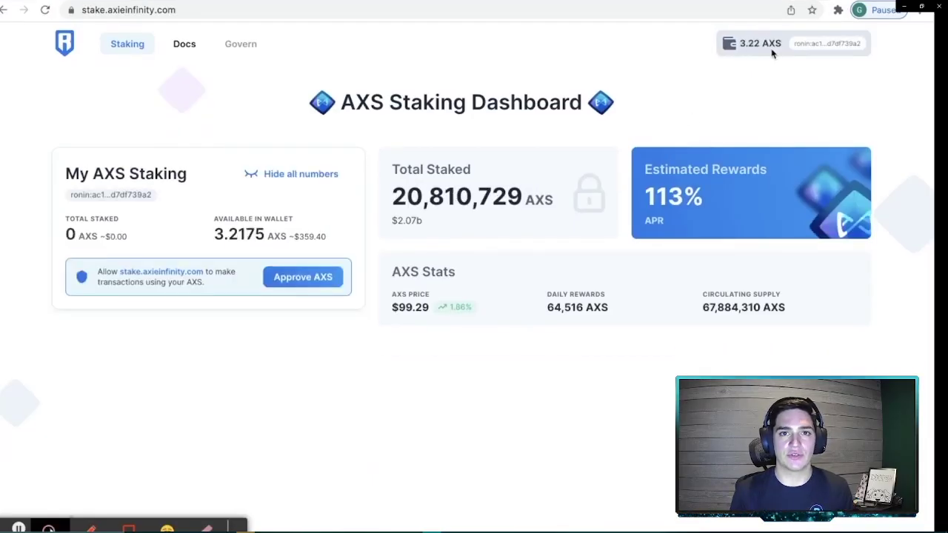
pyautogui.click(315, 279)
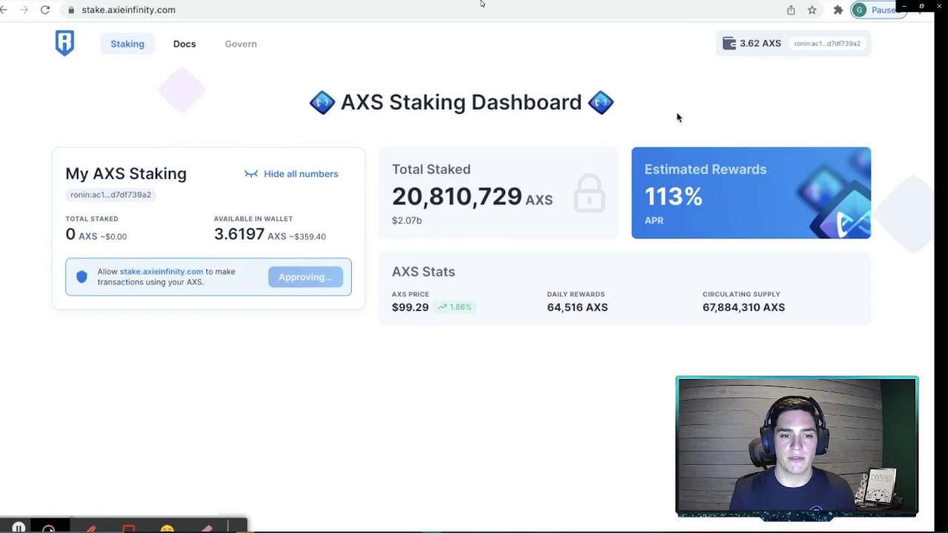
pyautogui.click(839, 11)
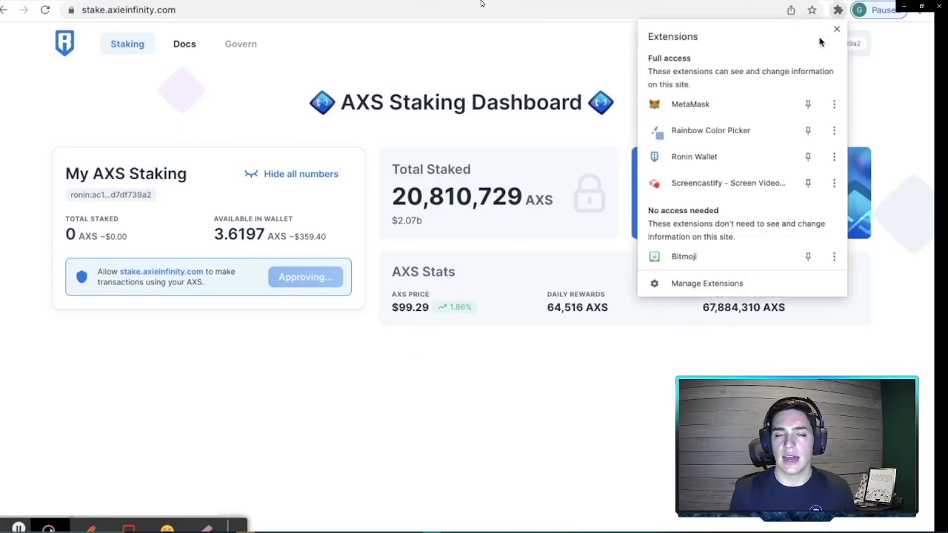
pyautogui.click(715, 175)
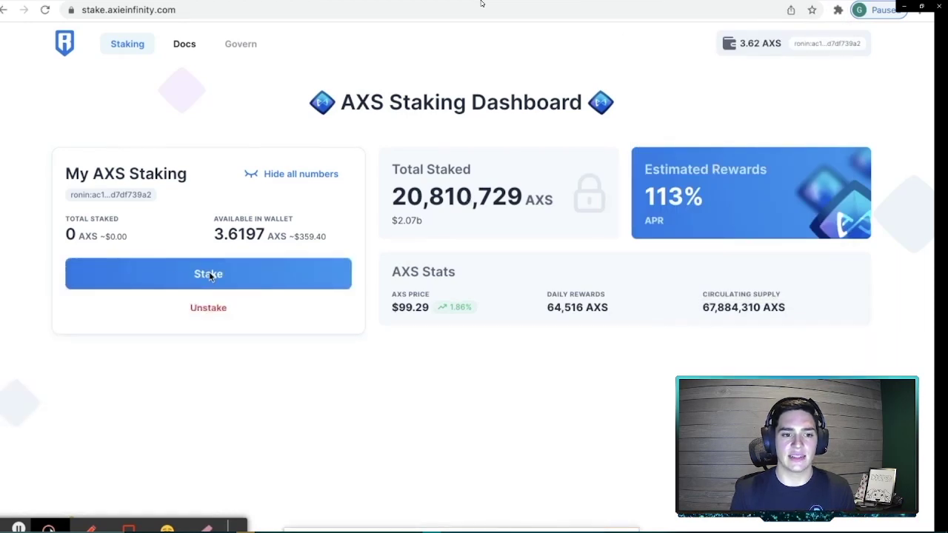
# Step: Stake the maximum 3.6197 AXS, confirm in the wallet, and highlight the 113% APR
pyautogui.click(202, 274)
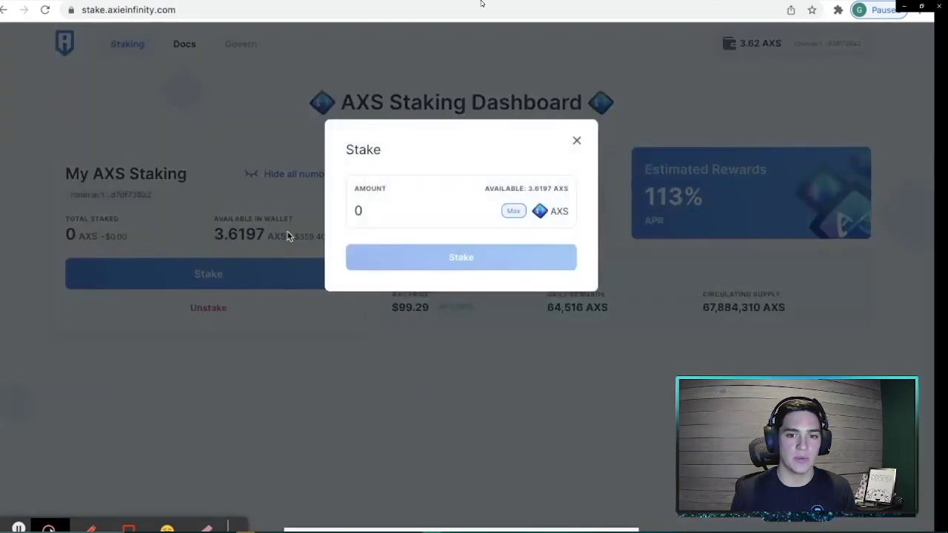
pyautogui.click(515, 212)
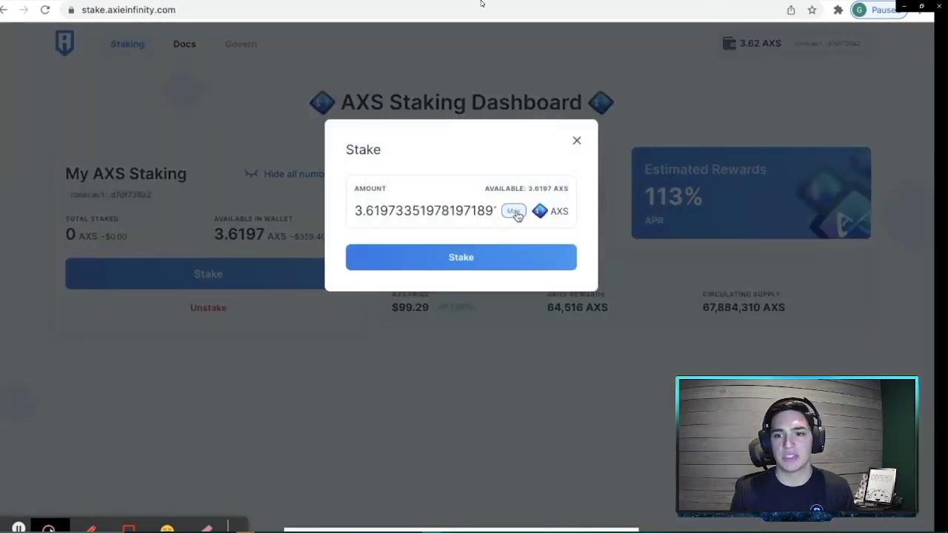
pyautogui.click(480, 256)
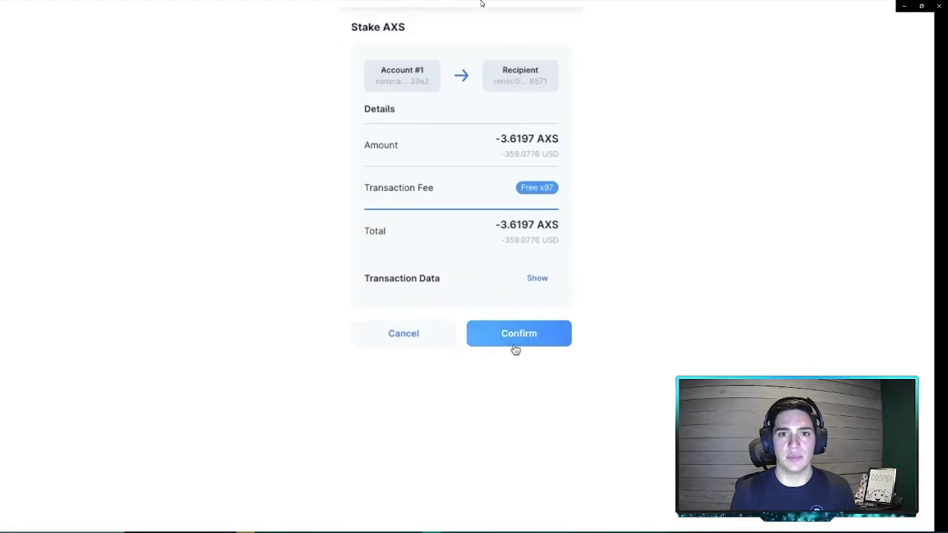
pyautogui.click(514, 339)
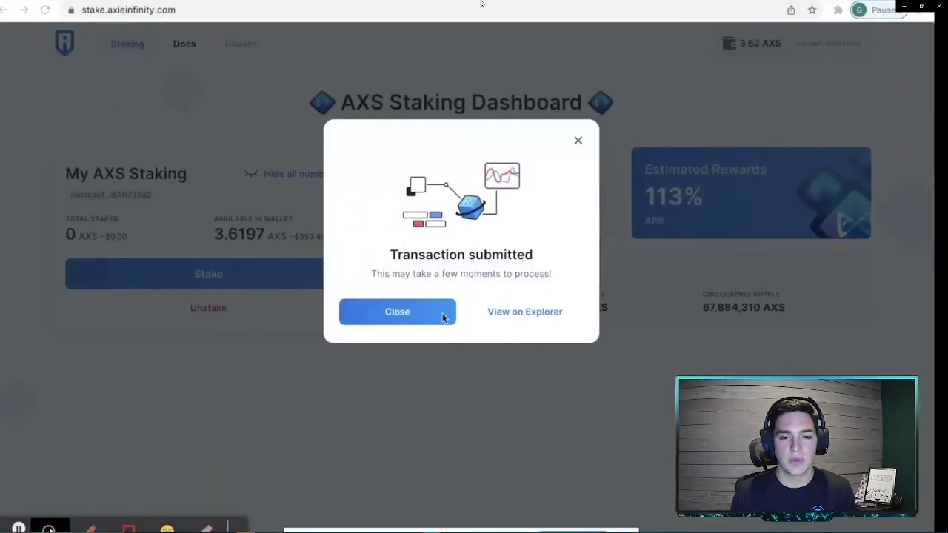
pyautogui.click(401, 310)
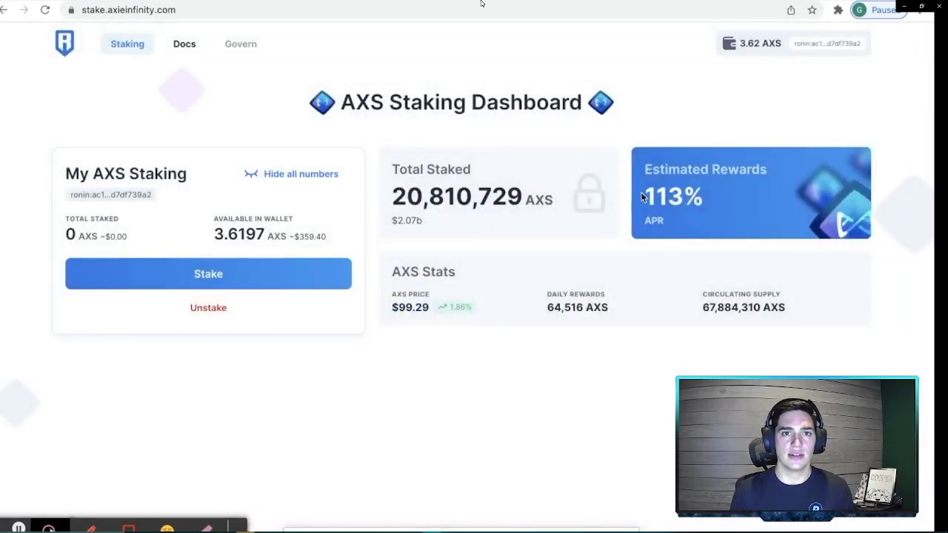
pyautogui.moveTo(642, 194); pyautogui.dragTo(702, 192)
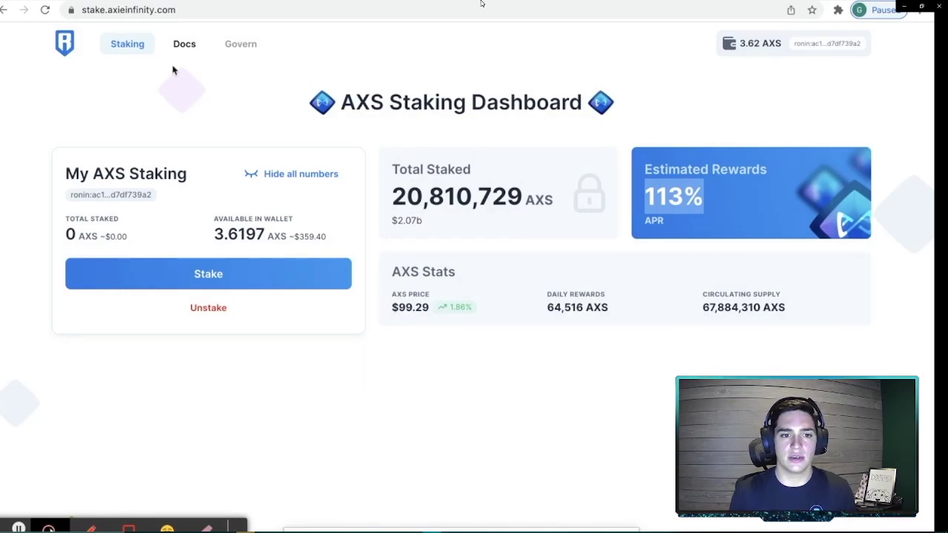
# Step: Reload the AXS Staking Dashboard to refresh the staked figures
pyautogui.click(45, 10)
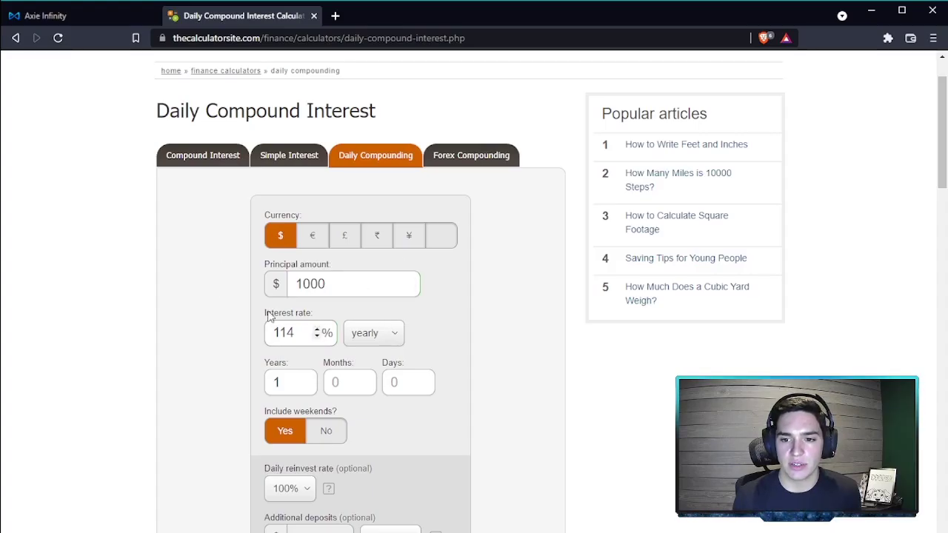
# Step: Change the calculator's yearly interest rate from 114% to 113%
pyautogui.doubleClick(300, 337)
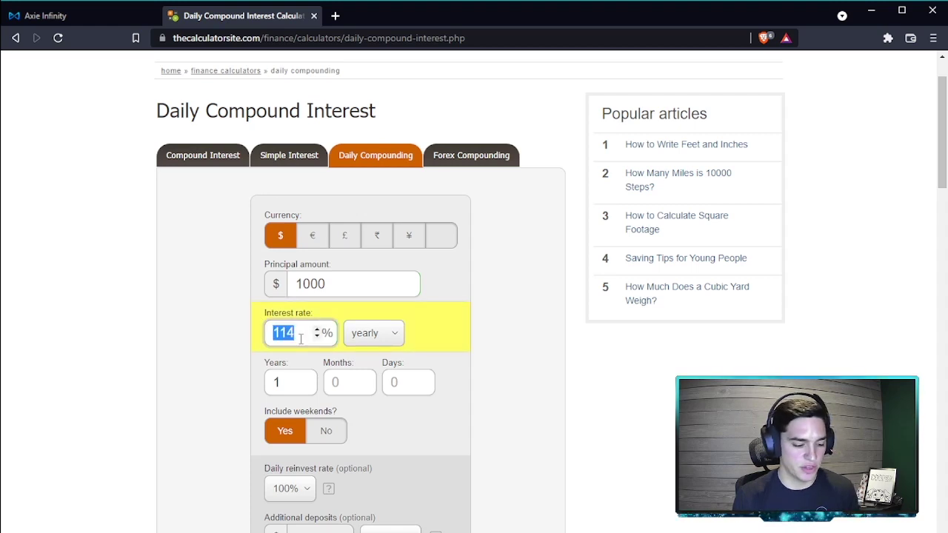
pyautogui.write('11')
pyautogui.click(523, 319)
# Step: Highlight the projection results: $3,121.22 value, $2,121.22 interest, and 212.1% profit
pyautogui.scroll(-1, 527, 321)
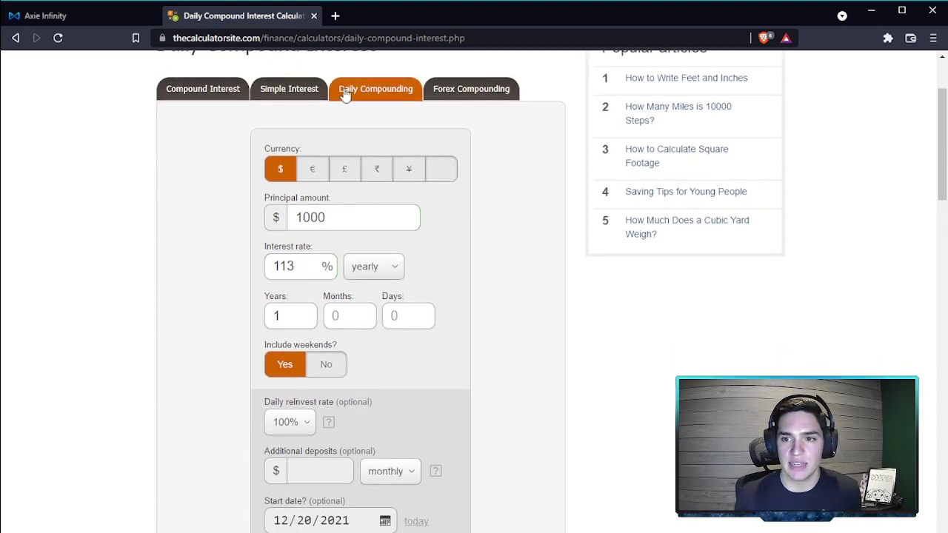
pyautogui.scroll(-6, 243, 312)
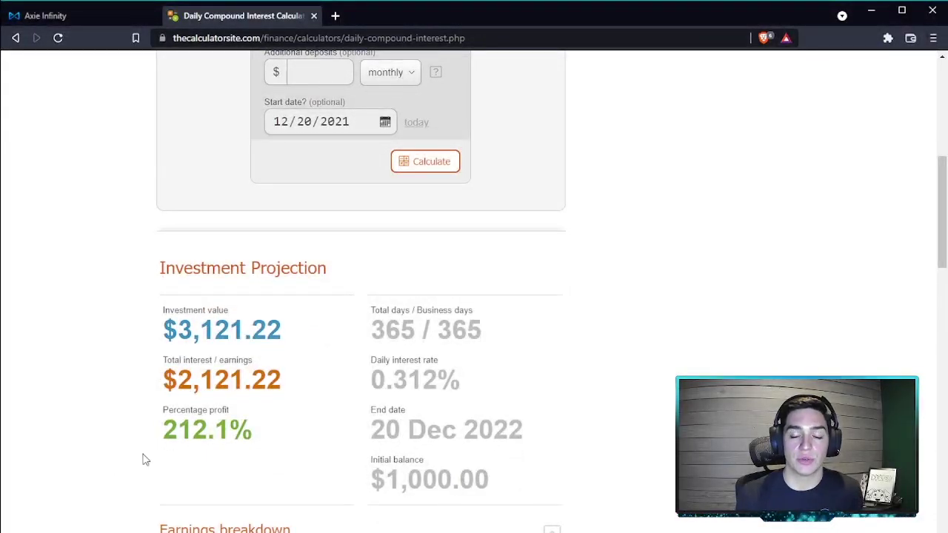
pyautogui.moveTo(174, 326); pyautogui.dragTo(292, 326)
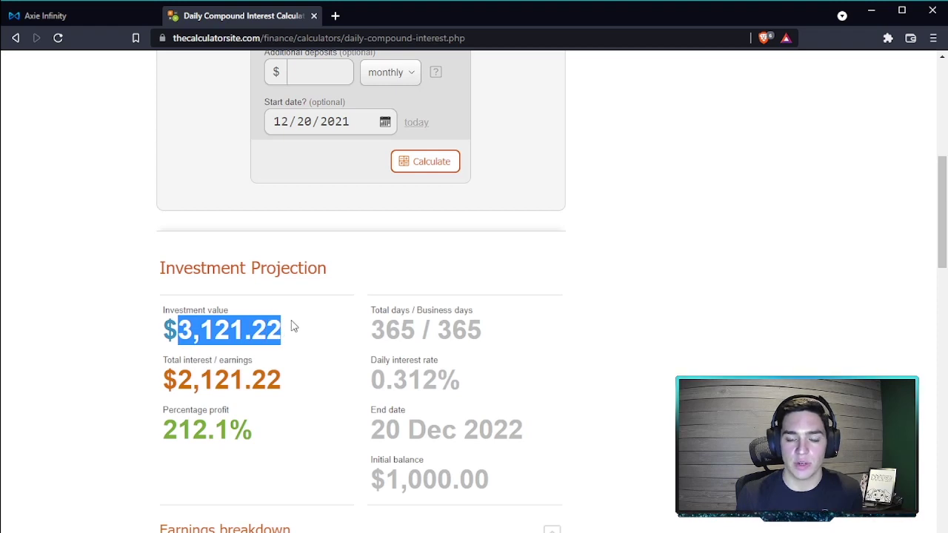
pyautogui.moveTo(176, 376); pyautogui.dragTo(281, 375)
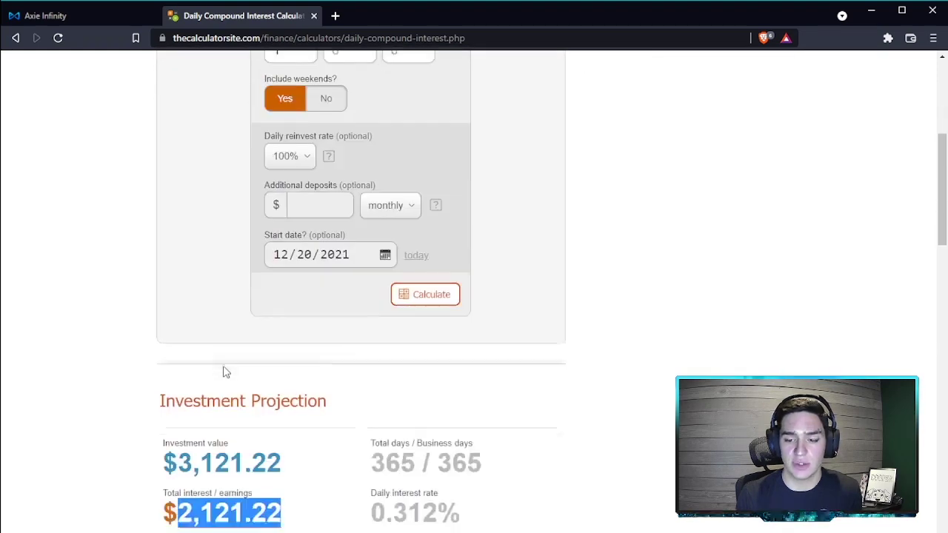
pyautogui.scroll(5, 224, 356)
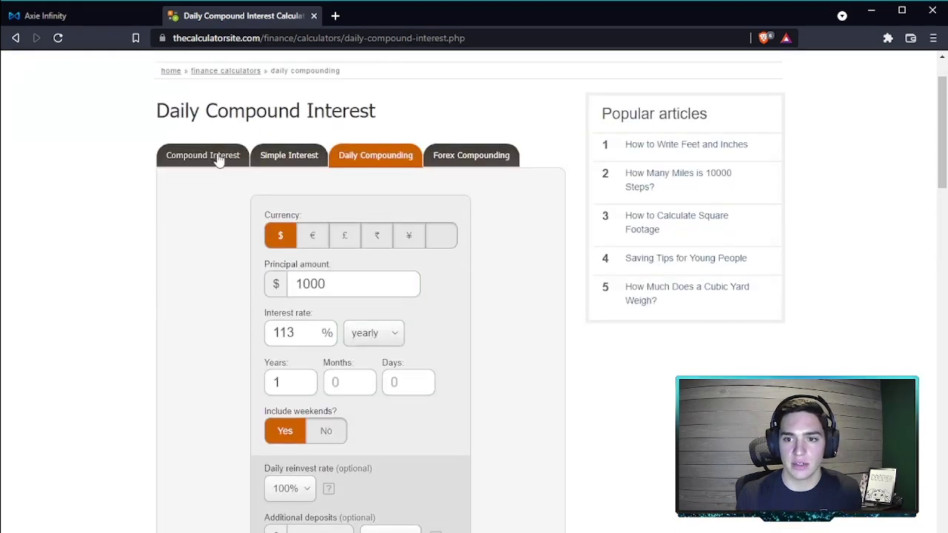
pyautogui.scroll(-5, 215, 278)
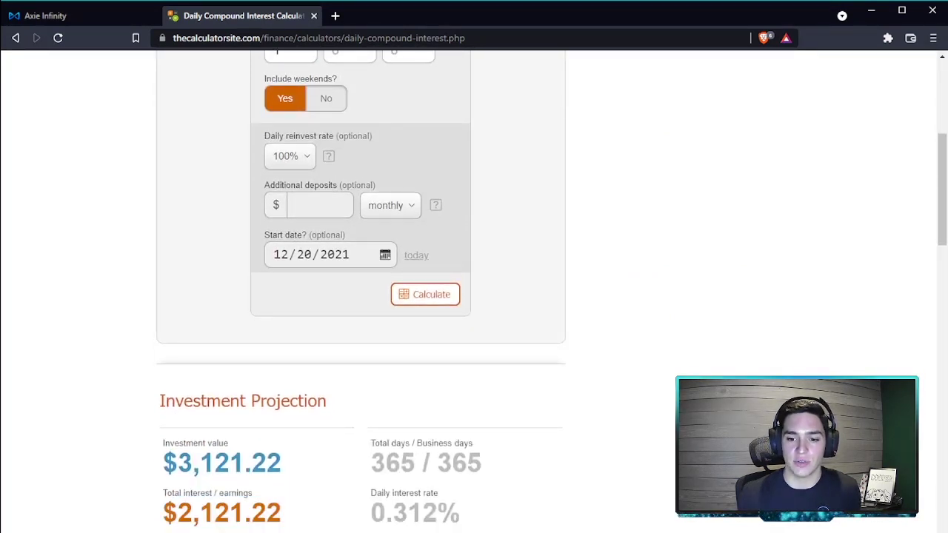
pyautogui.scroll(-1, 148, 531)
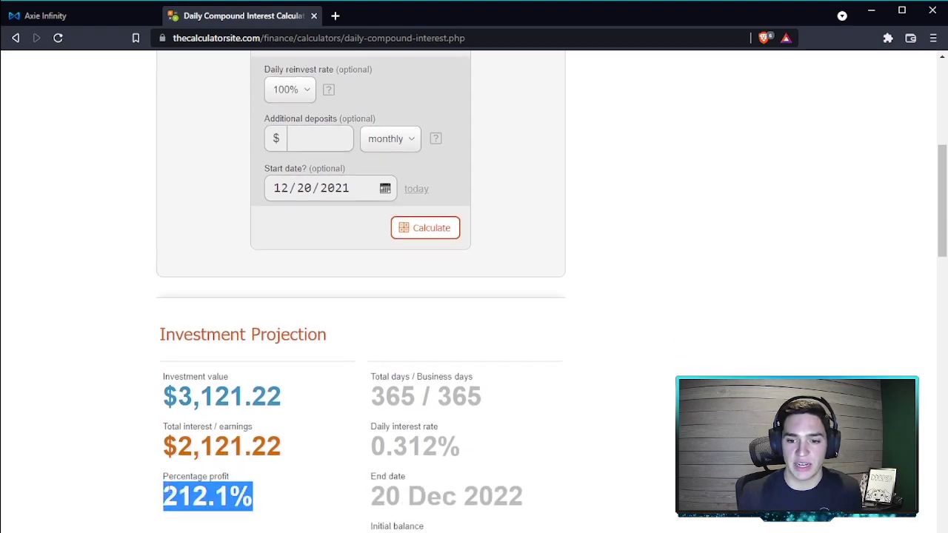
pyautogui.click(165, 503)
pyautogui.moveTo(272, 496); pyautogui.dragTo(158, 506)
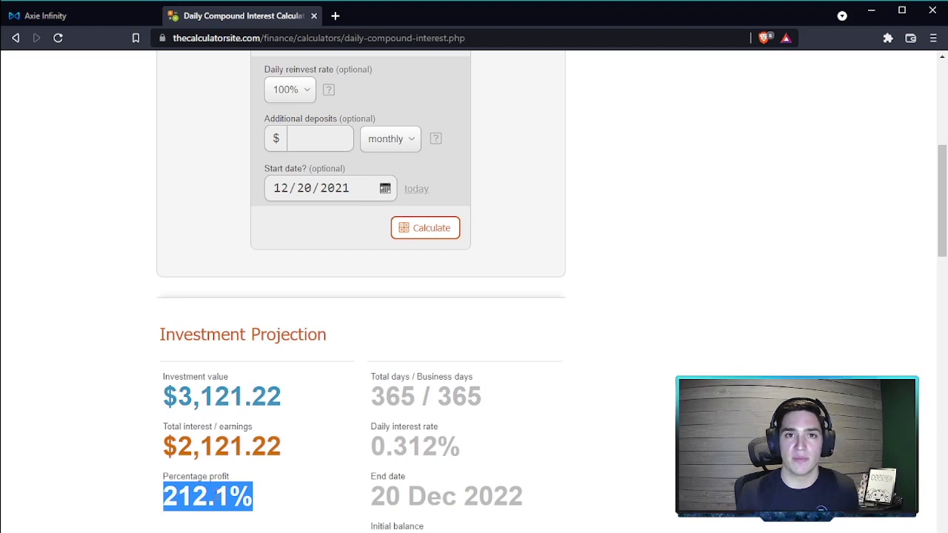
pyautogui.scroll(4, 231, 478)
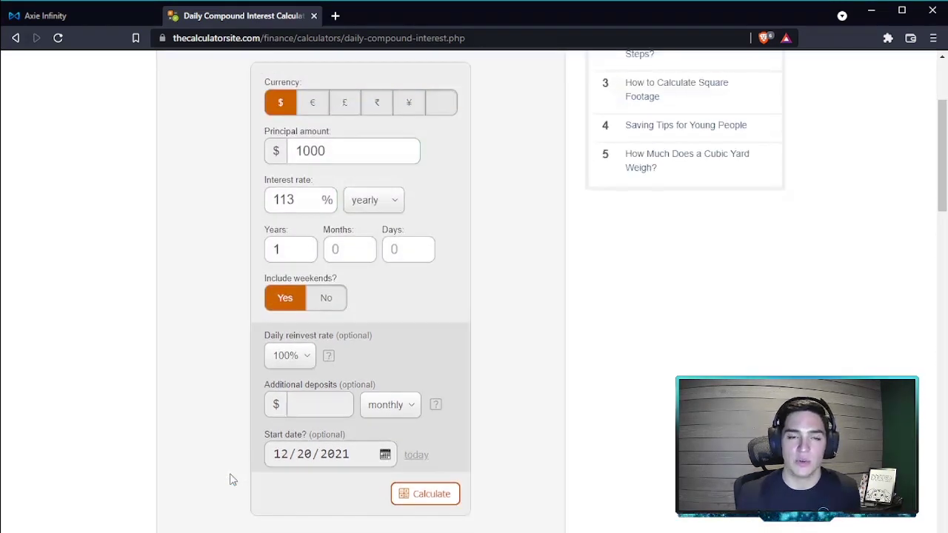